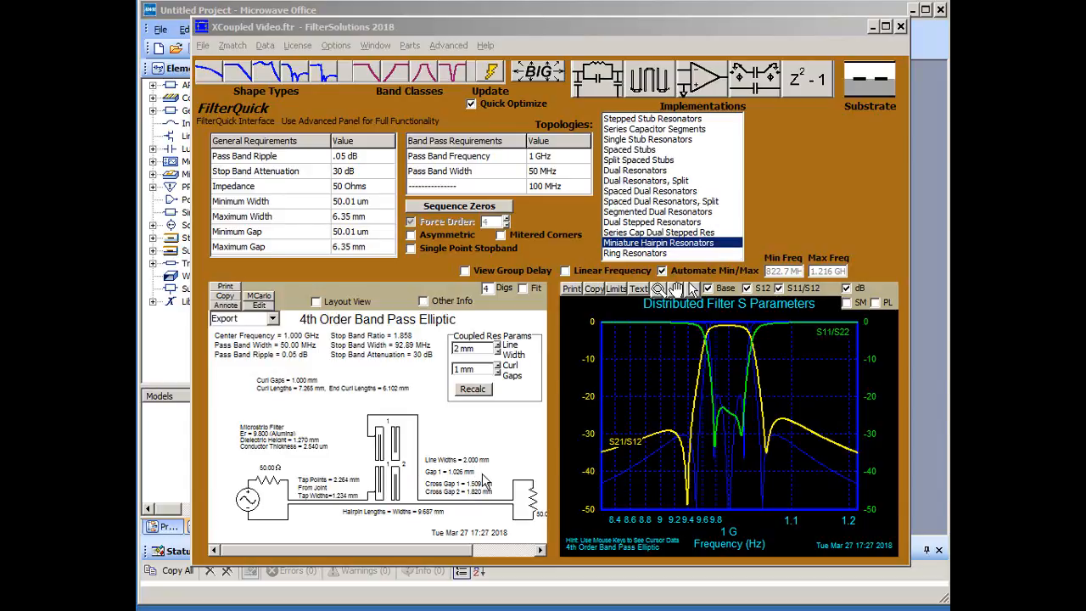
- Show the hairpin filter in layout view, open the AWR export setup, and move the main FilterSolutions window out of the way
{"action": "left_click", "coordinate": [344, 303]}
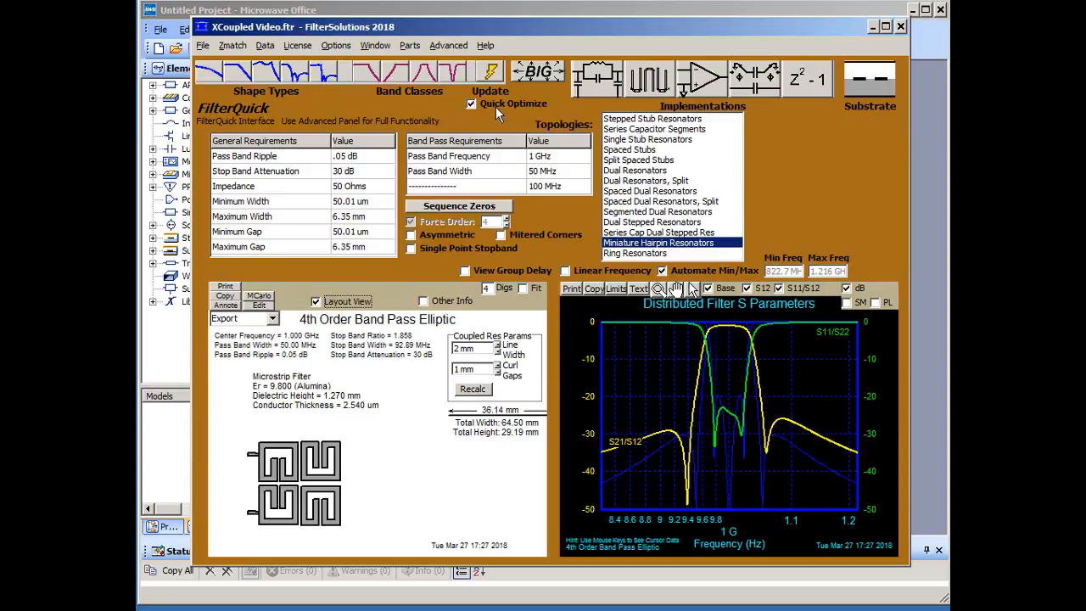
{"action": "left_click", "coordinate": [273, 319]}
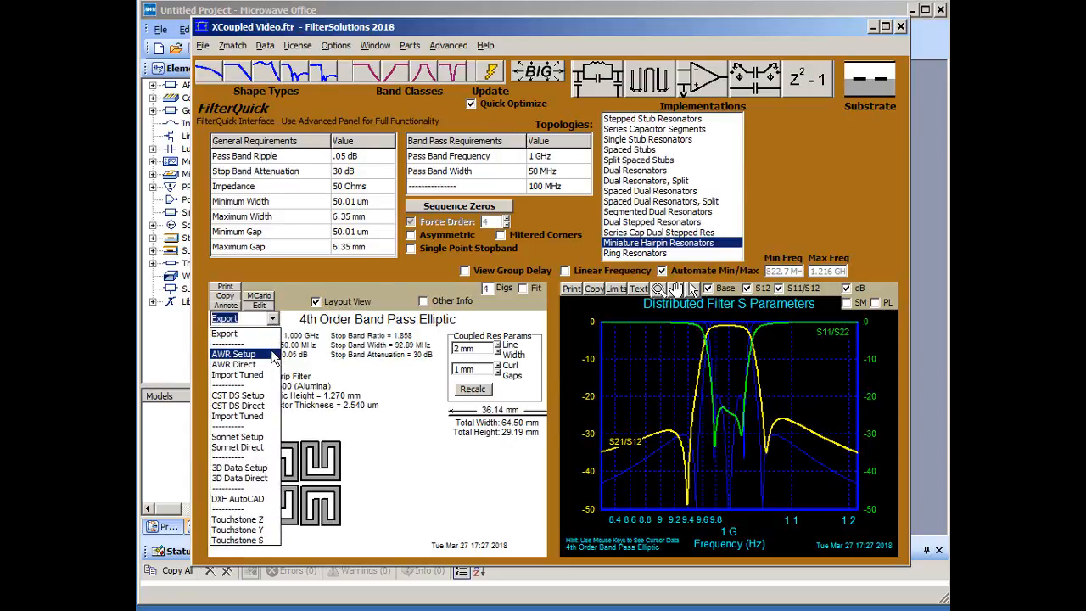
{"action": "left_click", "coordinate": [272, 354]}
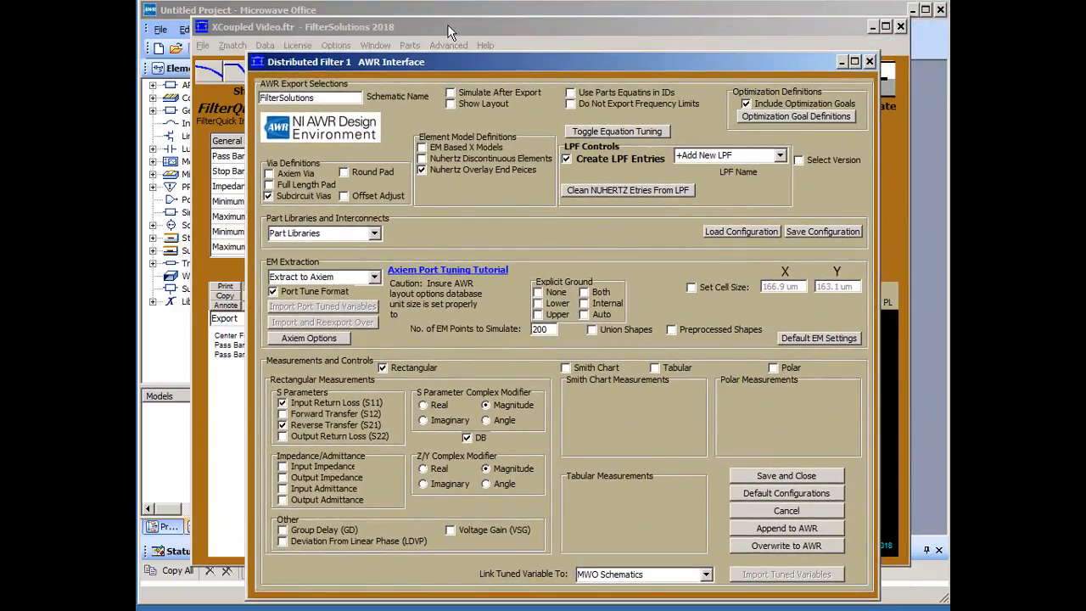
{"action": "left_click", "coordinate": [450, 31]}
{"action": "left_click_drag", "start_coordinate": [450, 31], "coordinate": [1052, 607]}
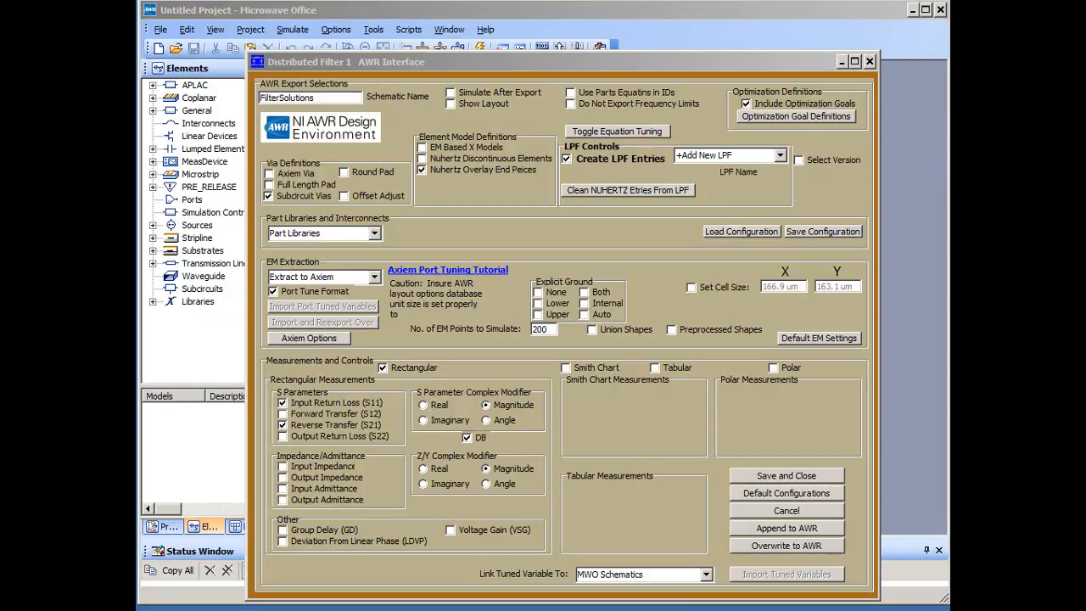
- Restore the default export configurations and set EM extraction to Extract to Axiem with Port Tune Format enabled
{"action": "left_click", "coordinate": [787, 494]}
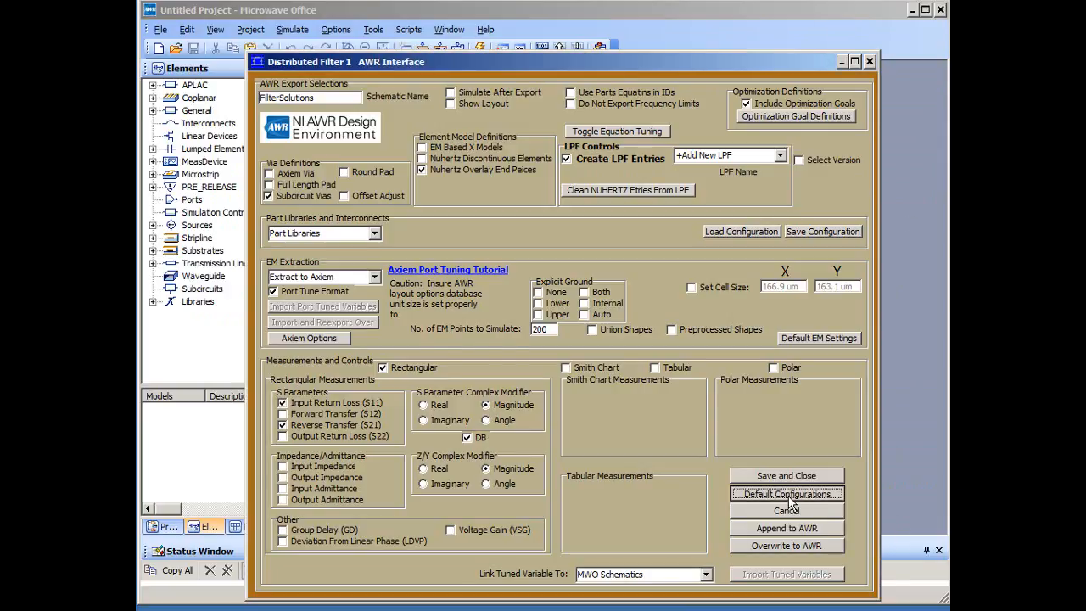
{"action": "left_click", "coordinate": [375, 278]}
{"action": "left_click", "coordinate": [342, 312]}
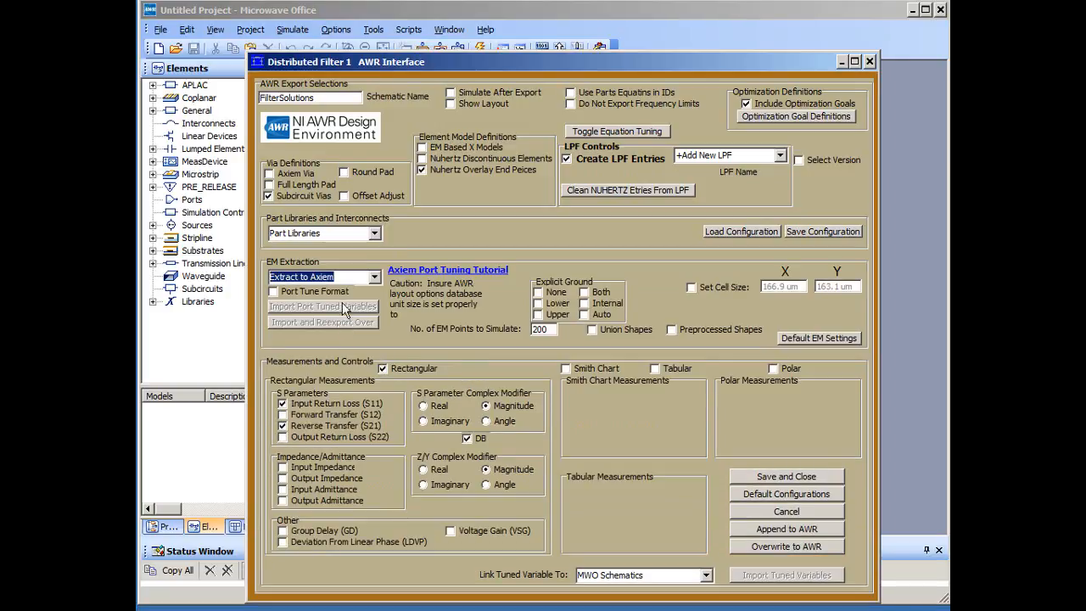
{"action": "left_click", "coordinate": [336, 290]}
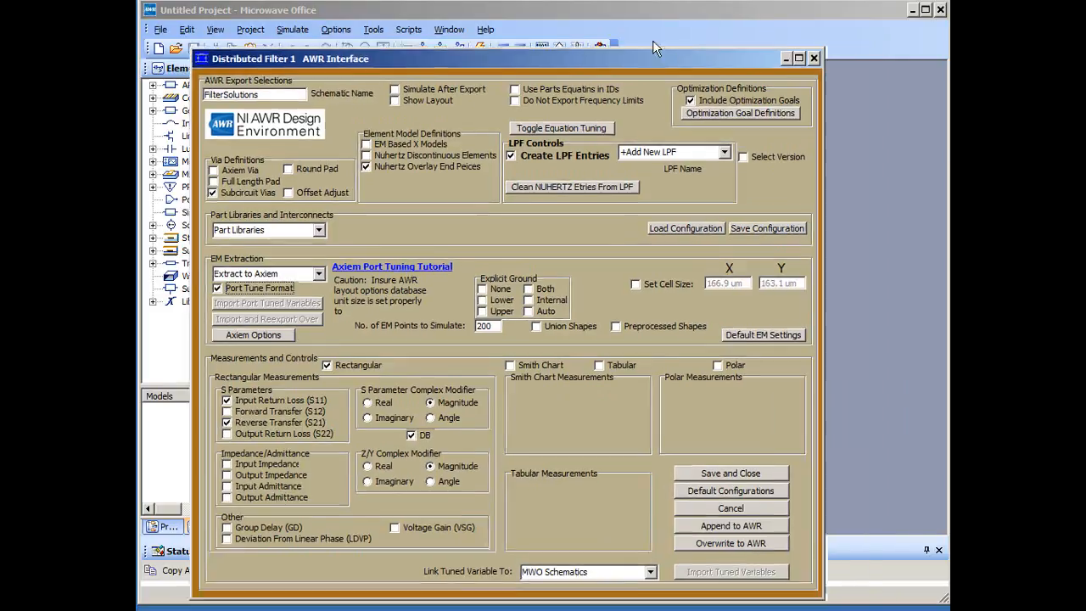
- Move the AWR Interface window aside and export the filter with Overwrite to AWR
{"action": "left_click_drag", "start_coordinate": [652, 62], "coordinate": [11, 0]}
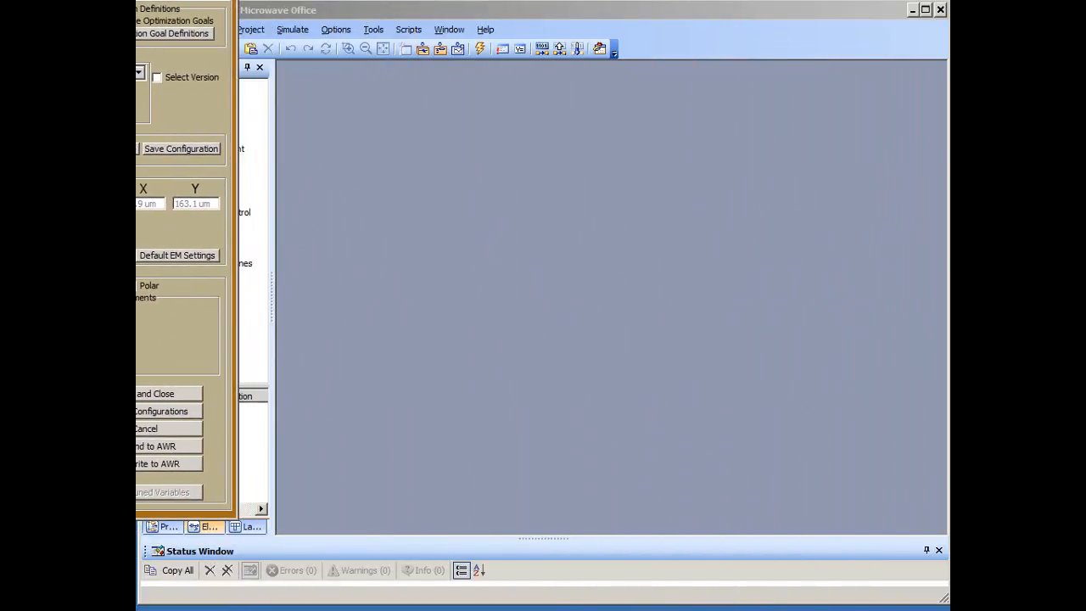
{"action": "left_click", "coordinate": [168, 465]}
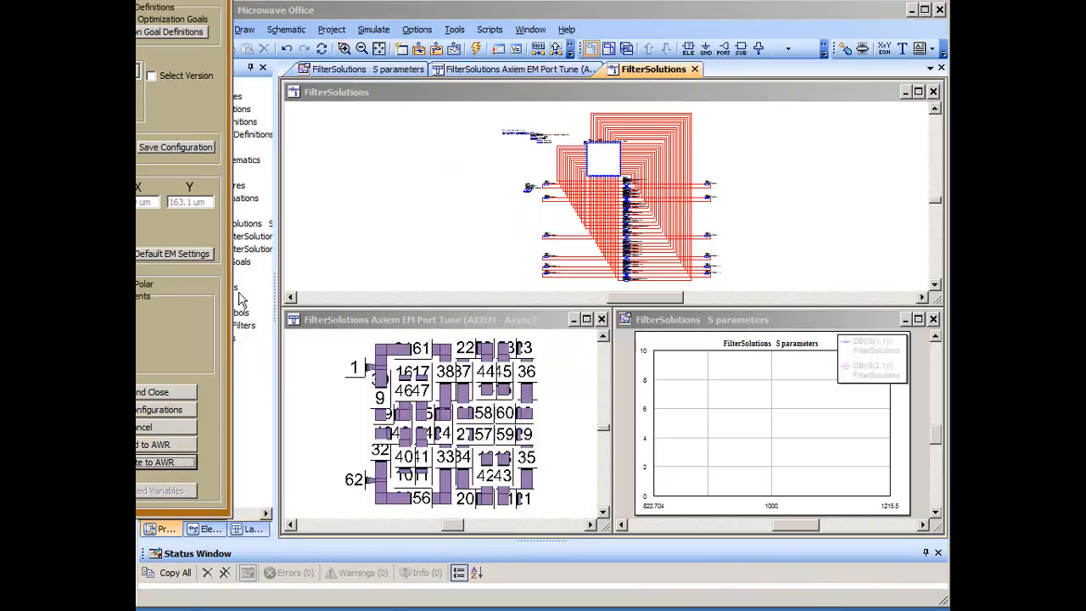
- Switch to Microwave Office, open the Optimizer, and tile all open windows vertically
{"action": "left_click", "coordinate": [383, 31]}
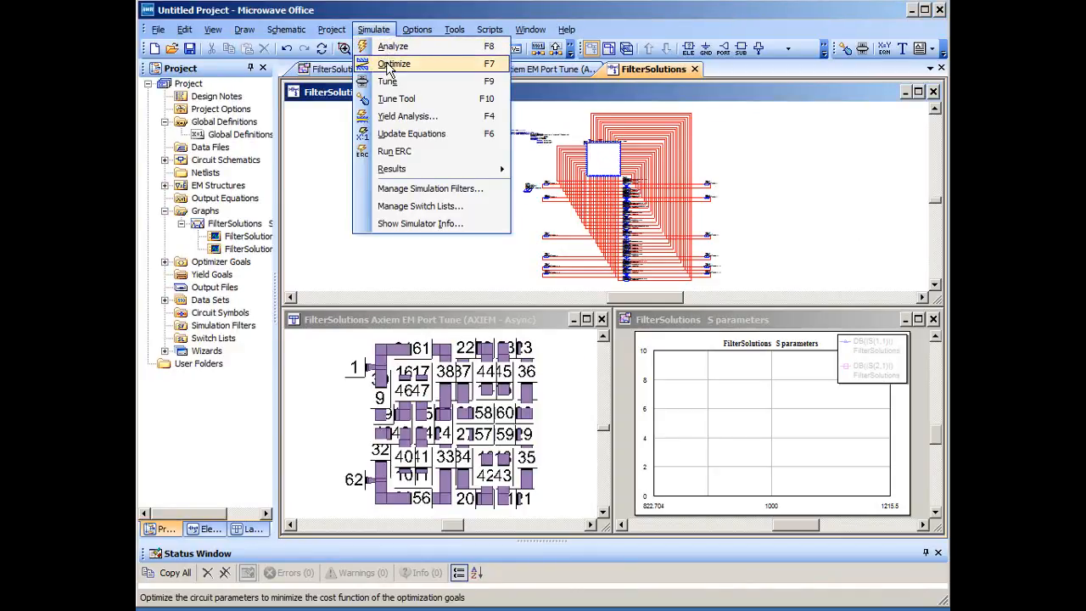
{"action": "left_click", "coordinate": [391, 65]}
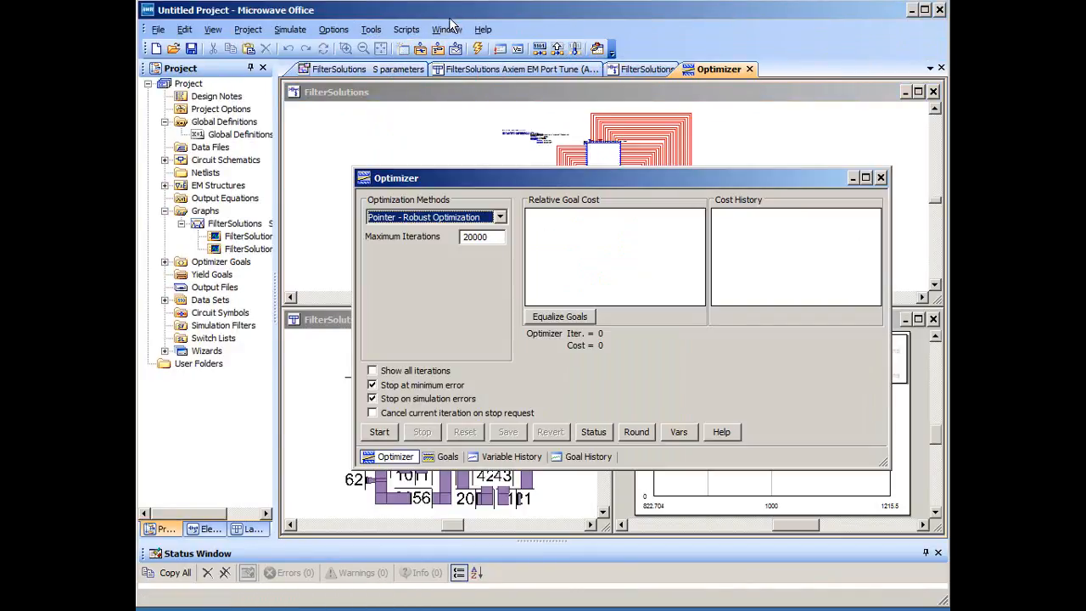
{"action": "left_click", "coordinate": [448, 29]}
{"action": "left_click", "coordinate": [465, 79]}
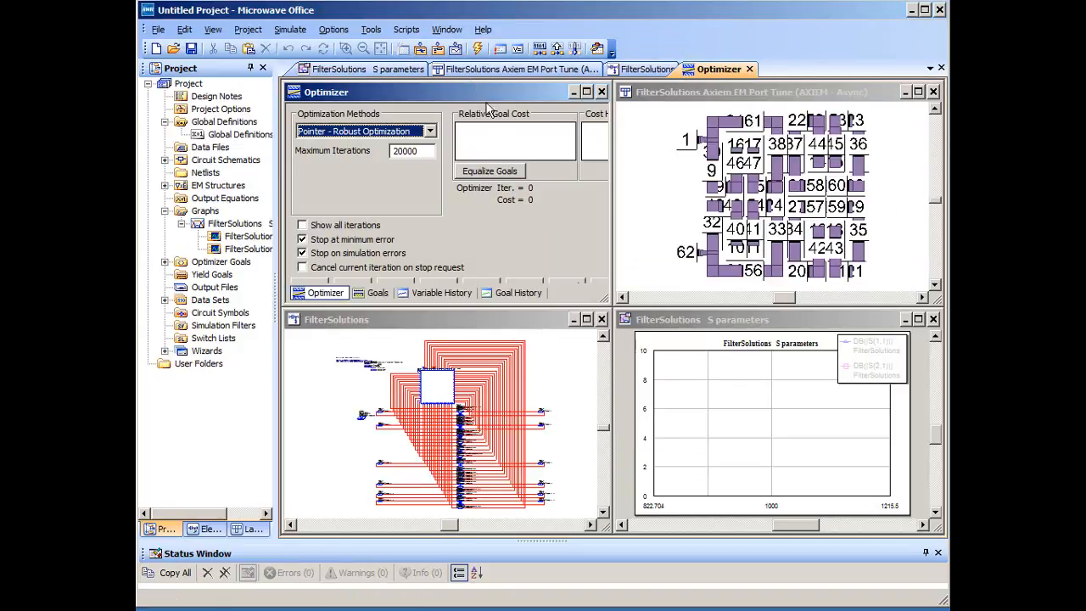
- Maximize the Axiem EM Port Tune layout and examine the tuning gap between ports 9 and 39 up close
{"action": "left_click", "coordinate": [918, 92]}
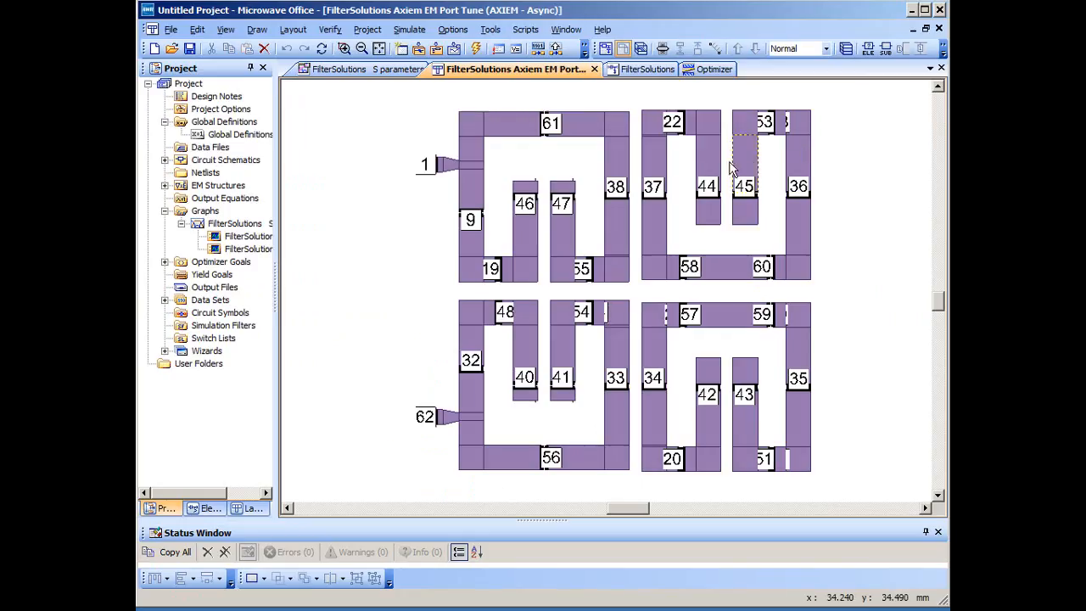
{"action": "right_click", "coordinate": [384, 246]}
{"action": "left_click", "coordinate": [420, 247]}
{"action": "left_click_drag", "start_coordinate": [435, 198], "coordinate": [522, 239]}
{"action": "right_click", "coordinate": [429, 270]}
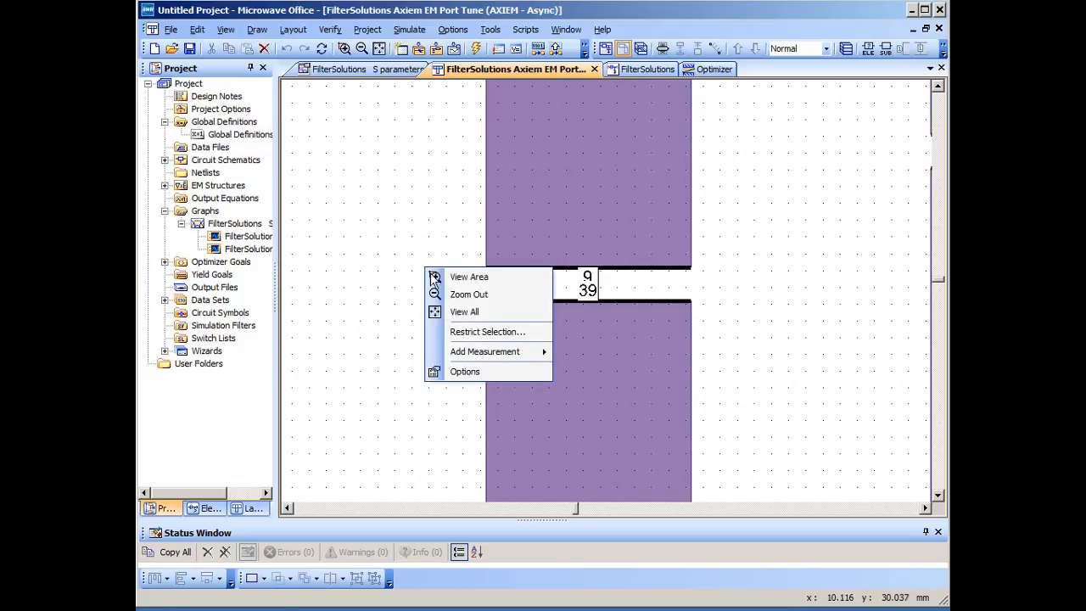
{"action": "left_click", "coordinate": [463, 312]}
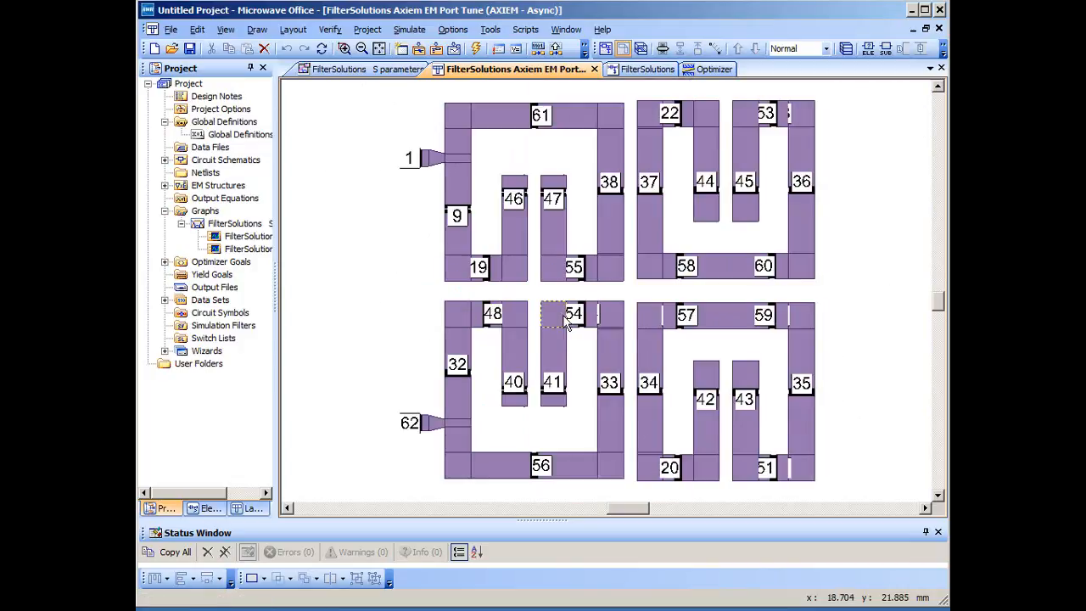
- Examine the tuning gaps at ports 12 and 13 in the EM layout, and return to a horizontally tiled window arrangement
{"action": "right_click", "coordinate": [905, 331]}
{"action": "left_click", "coordinate": [913, 341]}
{"action": "left_click_drag", "start_coordinate": [673, 380], "coordinate": [788, 425]}
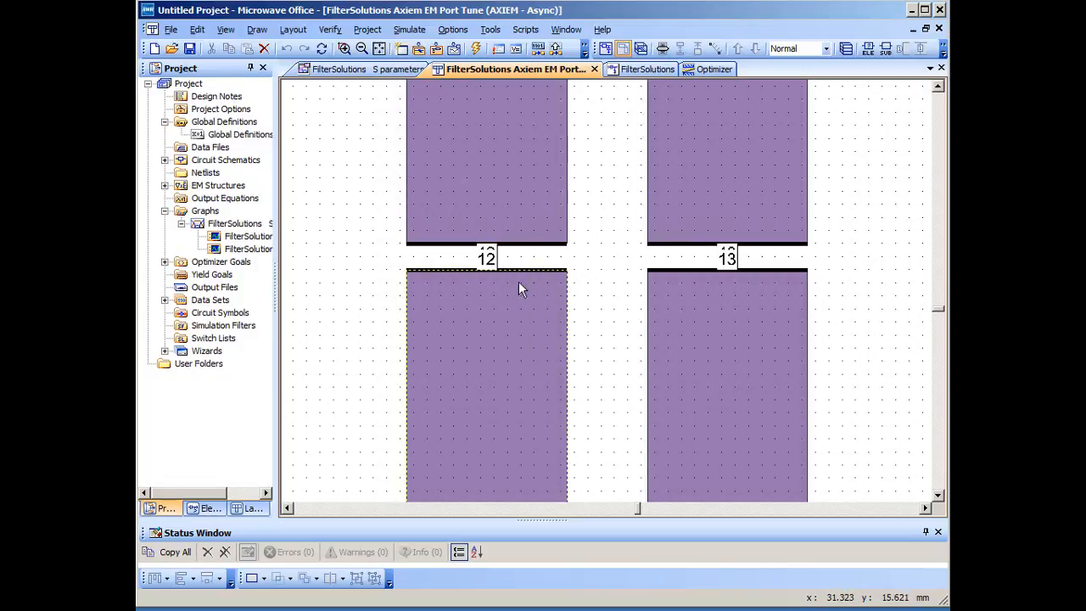
{"action": "right_click", "coordinate": [348, 251]}
{"action": "left_click", "coordinate": [386, 293]}
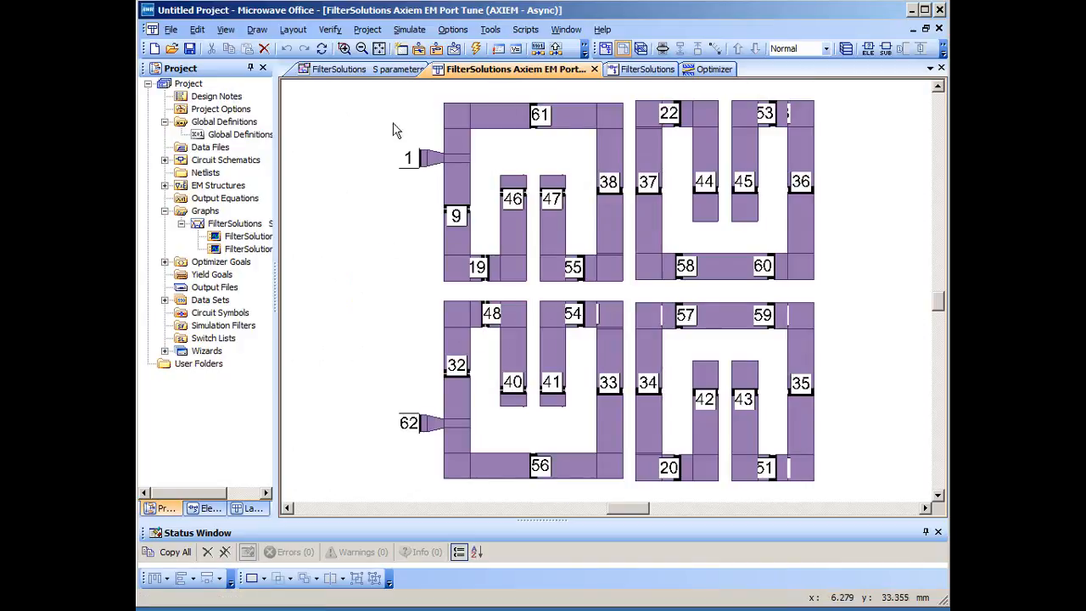
{"action": "left_click", "coordinate": [565, 30]}
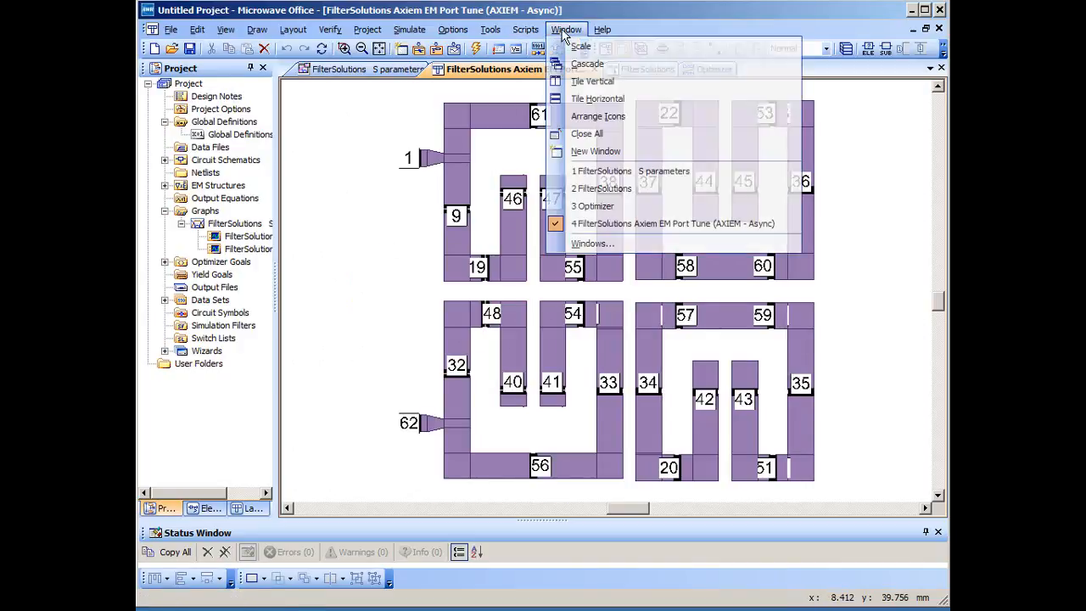
{"action": "left_click", "coordinate": [601, 99]}
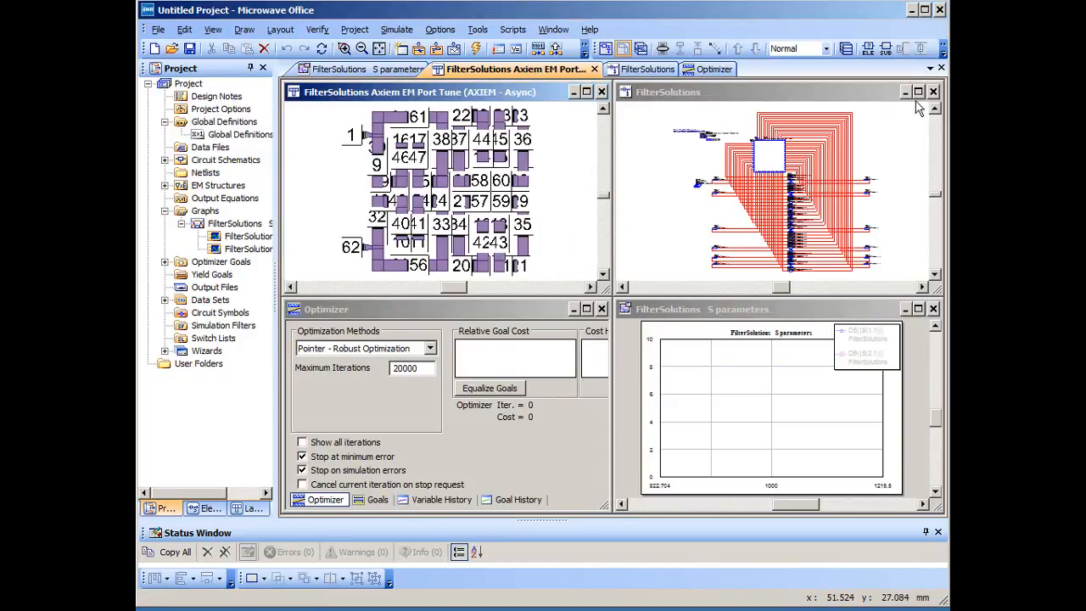
- Maximize the FilterSolutions schematic and examine the EM subcircuit block and its port connections
{"action": "left_click", "coordinate": [919, 92]}
{"action": "right_click", "coordinate": [860, 167]}
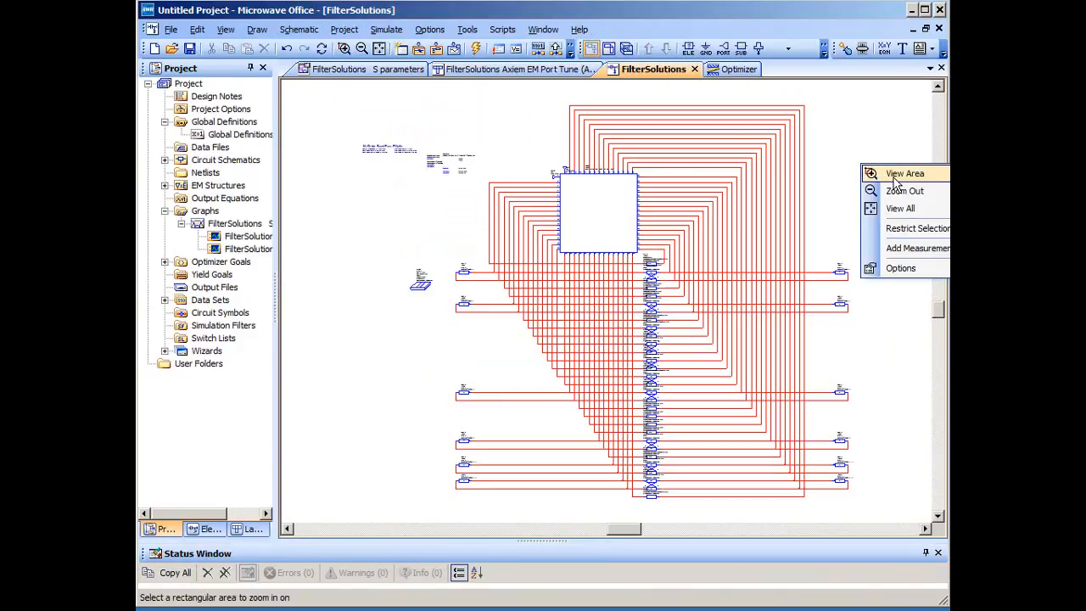
{"action": "left_click", "coordinate": [900, 175]}
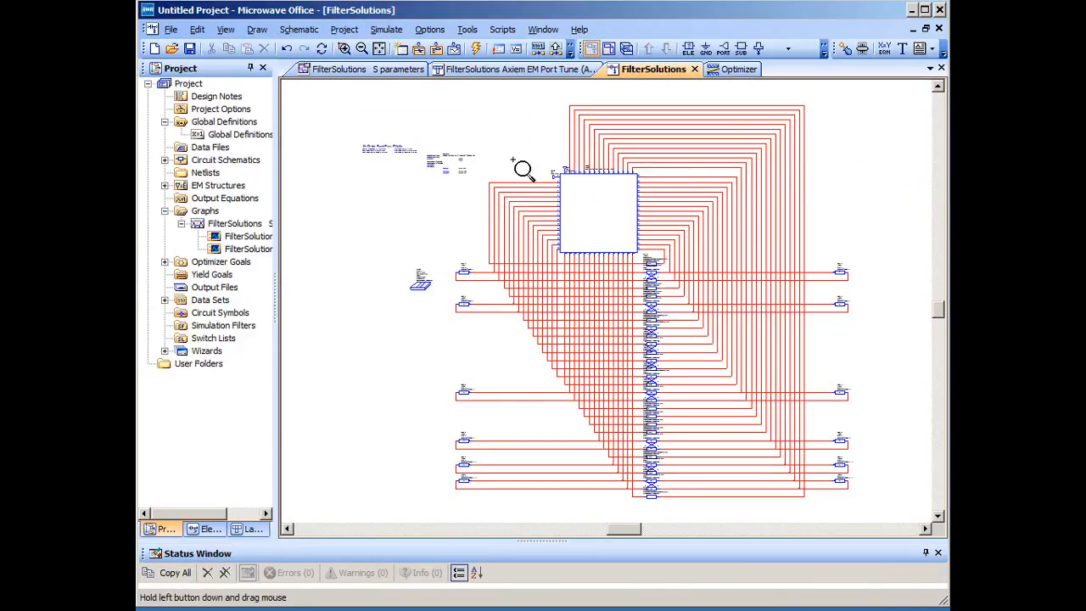
{"action": "left_click_drag", "start_coordinate": [515, 158], "coordinate": [689, 281]}
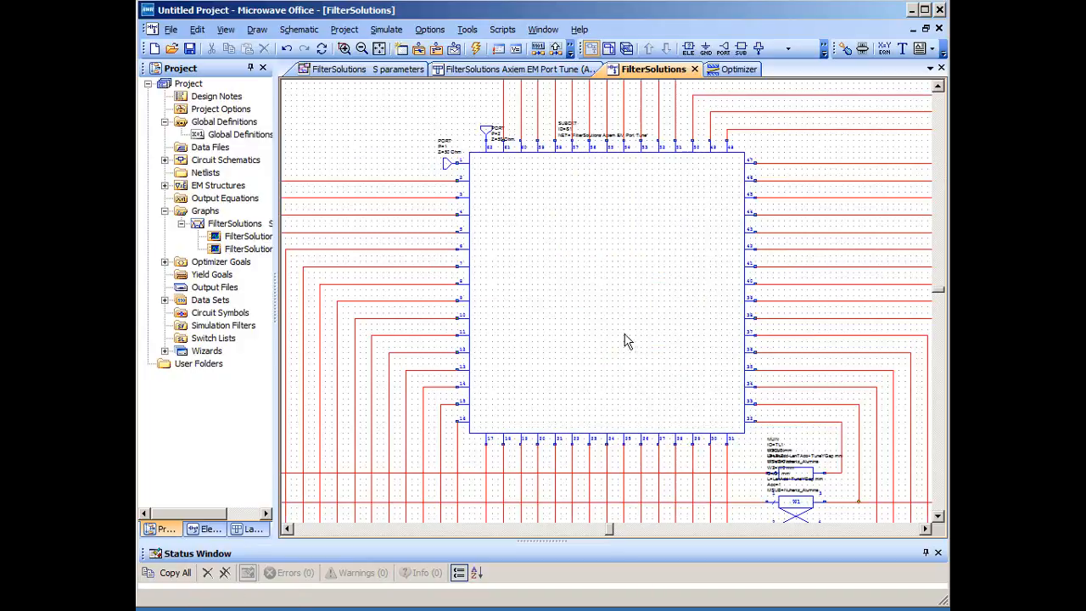
{"action": "right_click", "coordinate": [333, 112]}
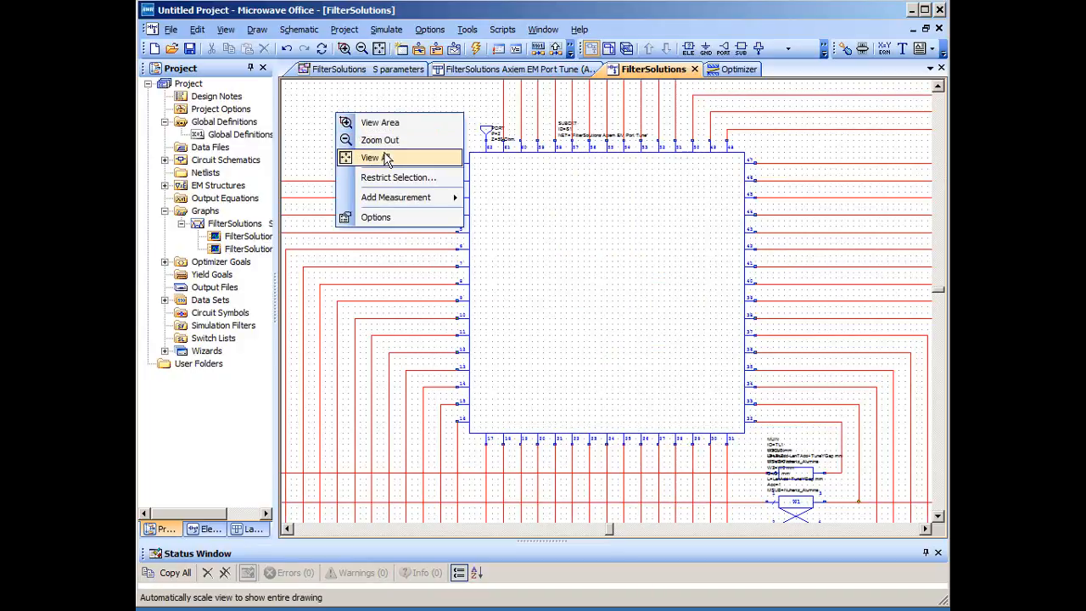
{"action": "left_click", "coordinate": [385, 154]}
- Examine the tuning line elements wired to the EM subcircuit's ports in the schematic
{"action": "right_click", "coordinate": [400, 249]}
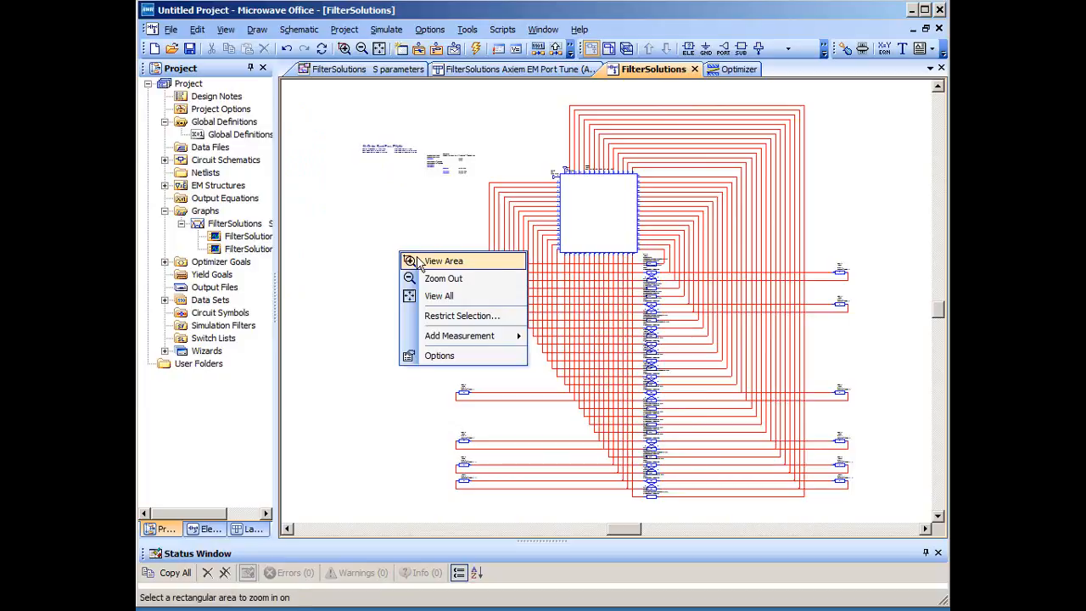
{"action": "left_click", "coordinate": [419, 259]}
{"action": "left_click_drag", "start_coordinate": [423, 213], "coordinate": [865, 443]}
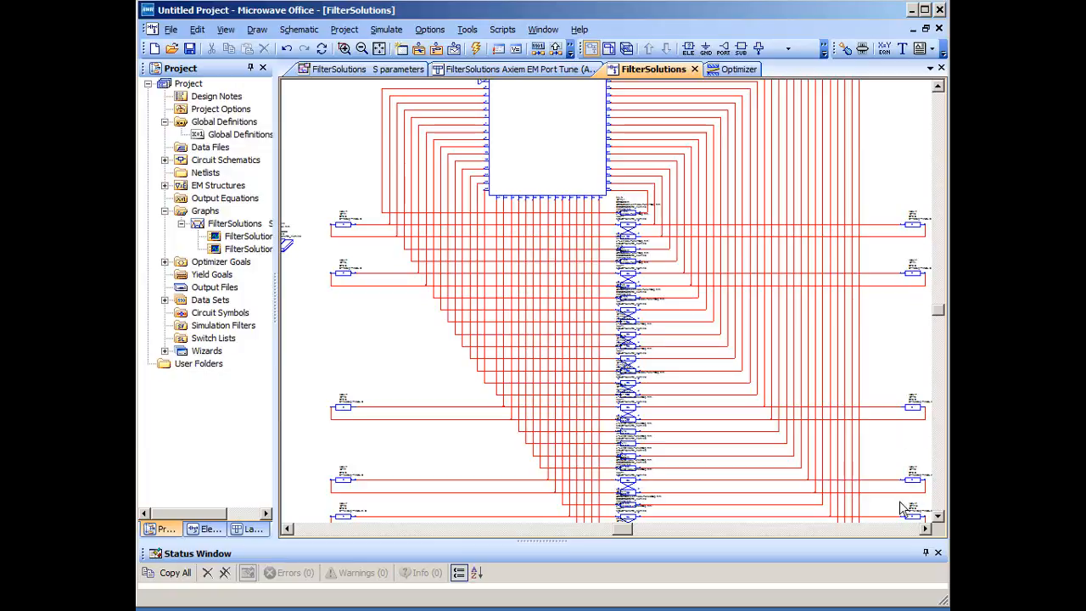
{"action": "right_click", "coordinate": [896, 178]}
{"action": "left_click", "coordinate": [919, 221]}
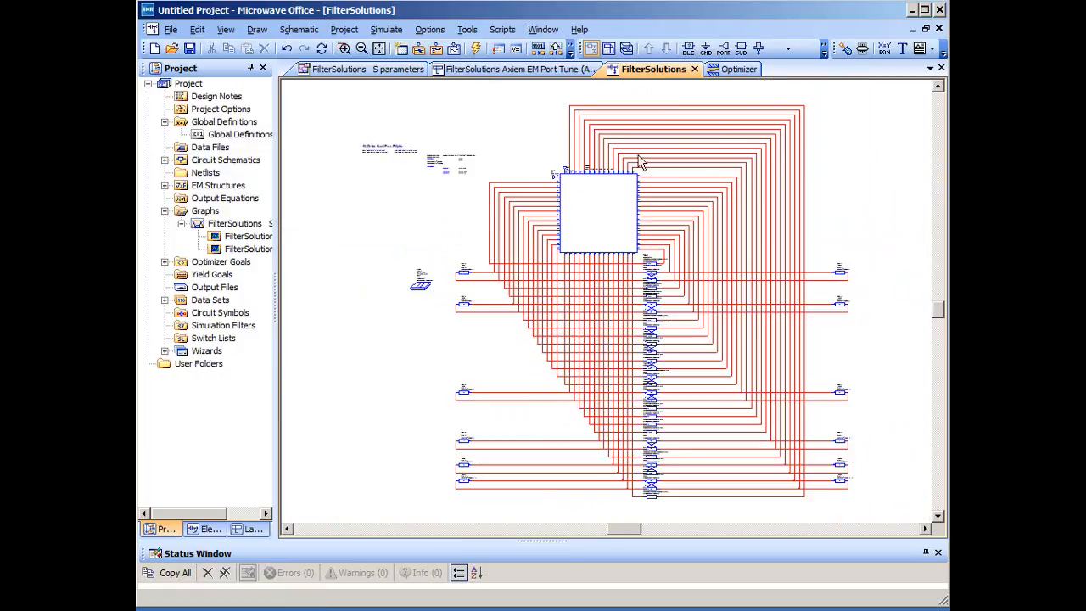
- Examine the tuning variables and equations in the schematic, such as LenAdd, Y3Sep and Yx3Sep, and return to the full view
{"action": "right_click", "coordinate": [399, 206]}
{"action": "left_click", "coordinate": [424, 212]}
{"action": "left_click_drag", "start_coordinate": [417, 136], "coordinate": [499, 194]}
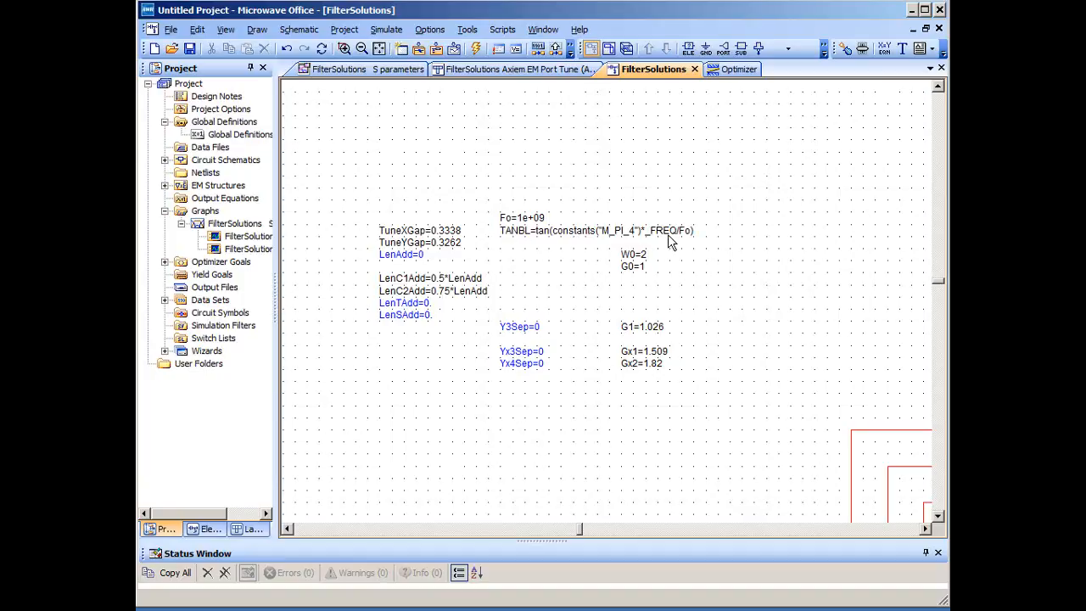
{"action": "right_click", "coordinate": [799, 246]}
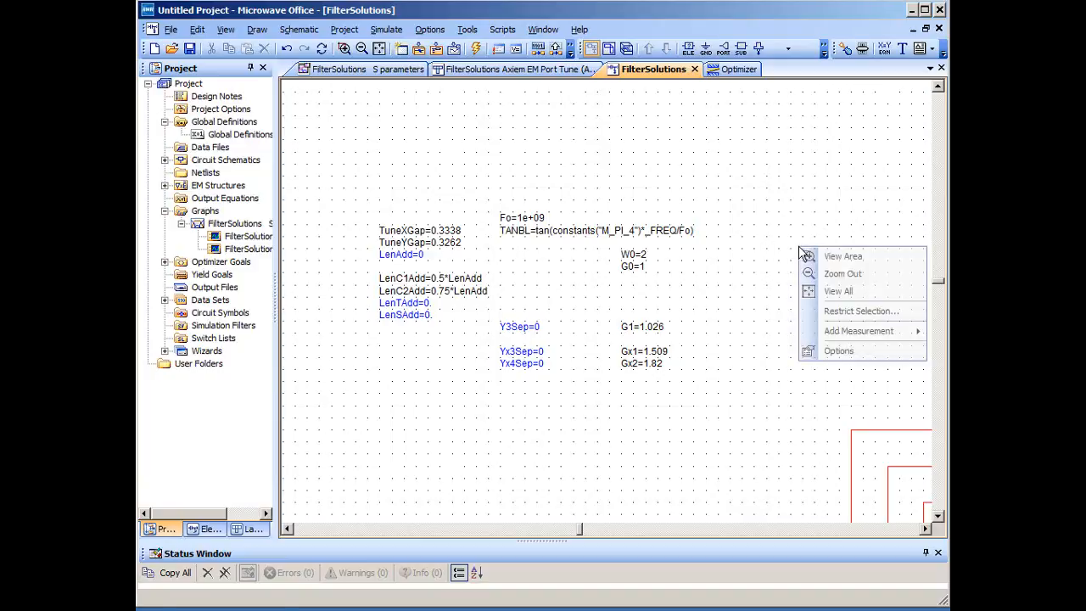
{"action": "left_click", "coordinate": [834, 284]}
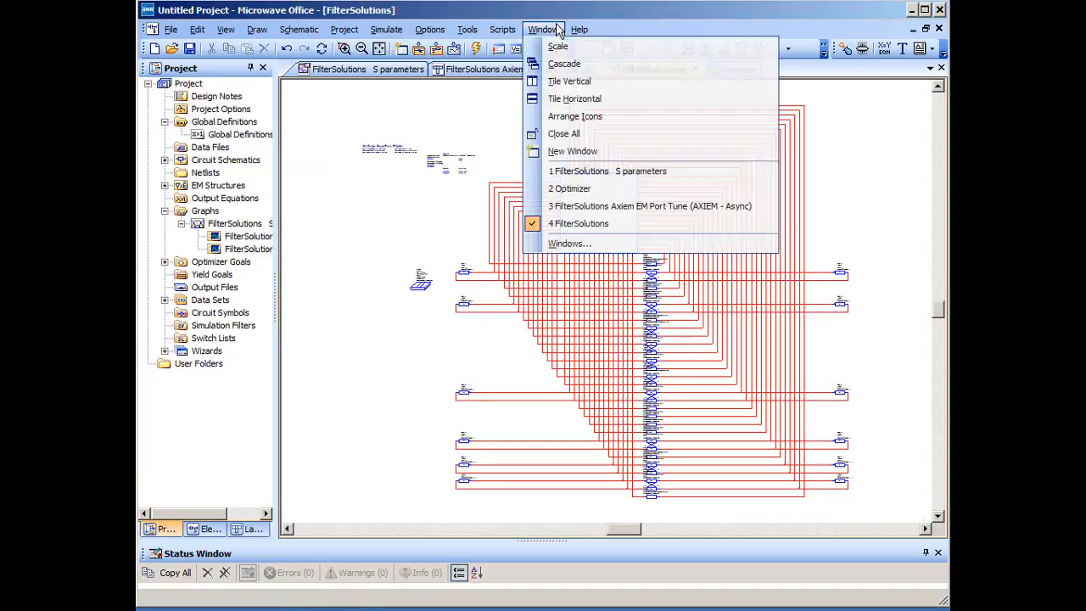
- Tile the open windows vertically and run the simulation of the exported filter
{"action": "left_click", "coordinate": [567, 80]}
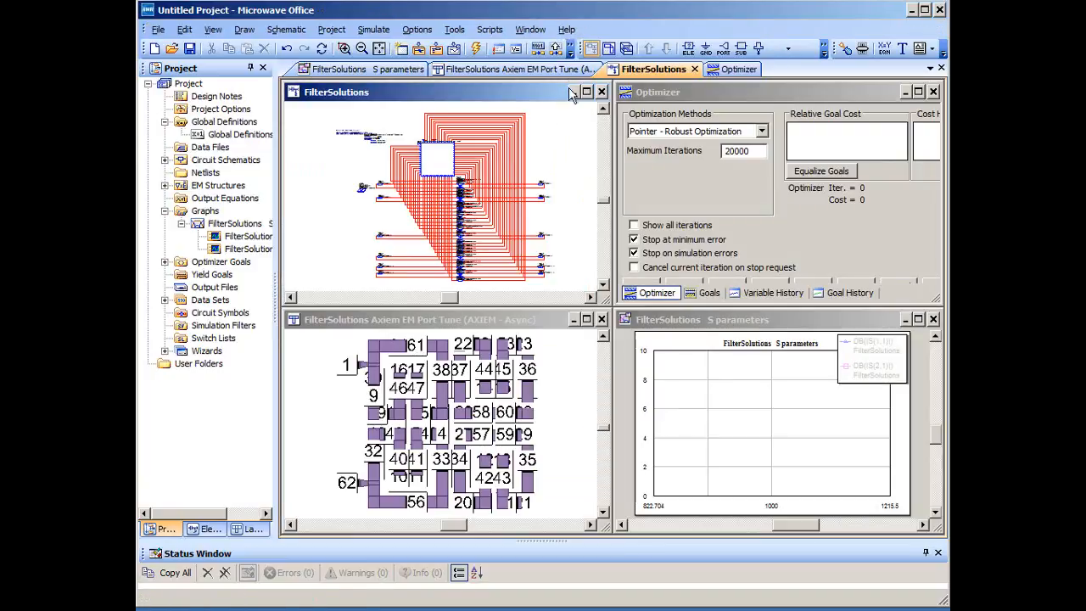
{"action": "left_click", "coordinate": [476, 48]}
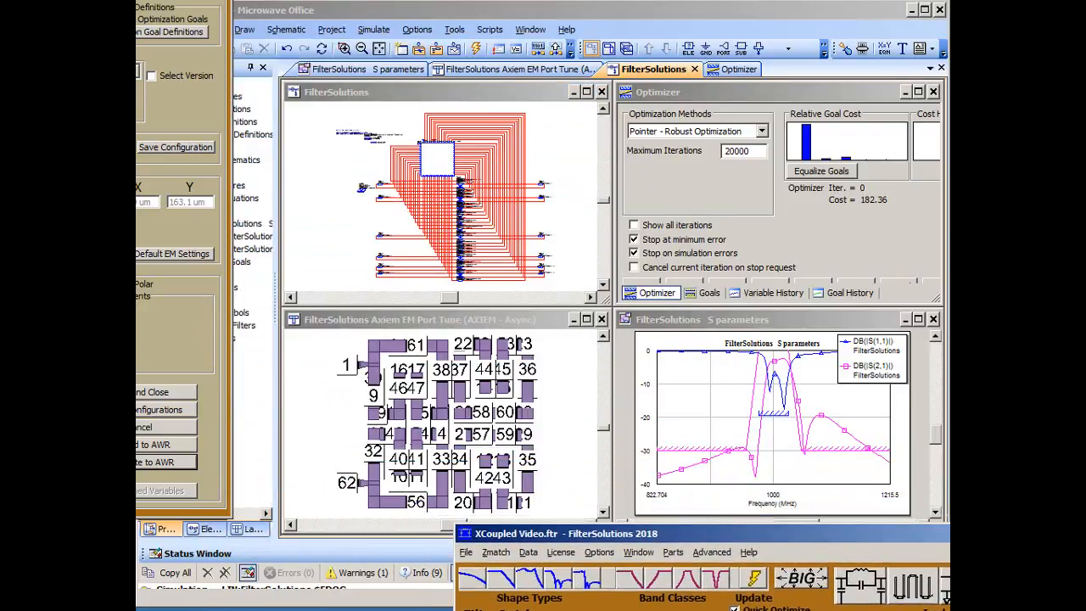
- Review the Axiem EM Port Tune layout at full size, and restore a horizontally tiled arrangement
{"action": "left_click", "coordinate": [588, 319]}
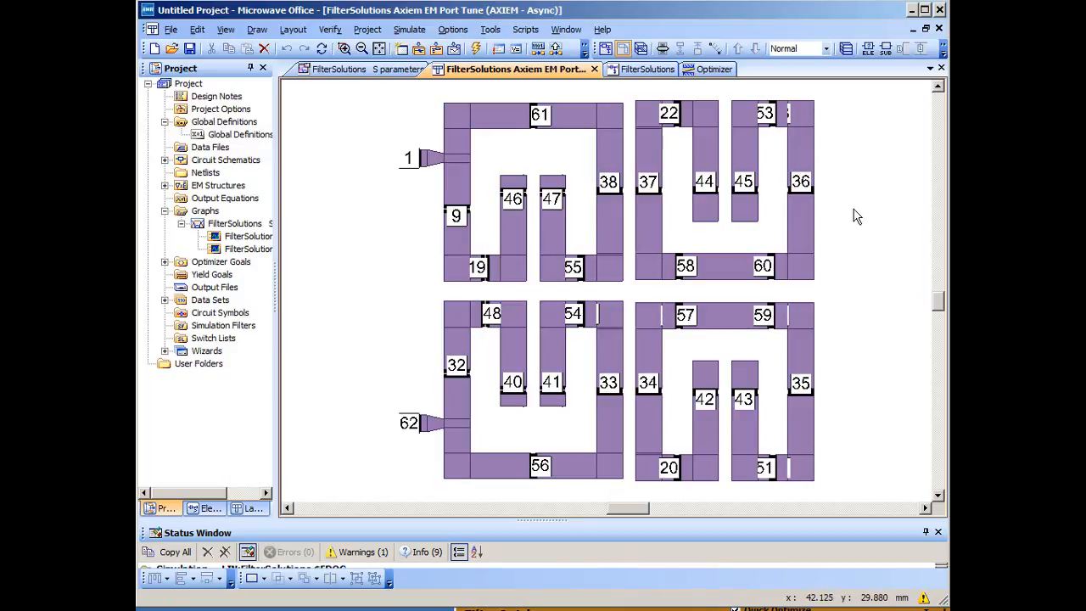
{"action": "left_click", "coordinate": [566, 29]}
{"action": "left_click", "coordinate": [611, 94]}
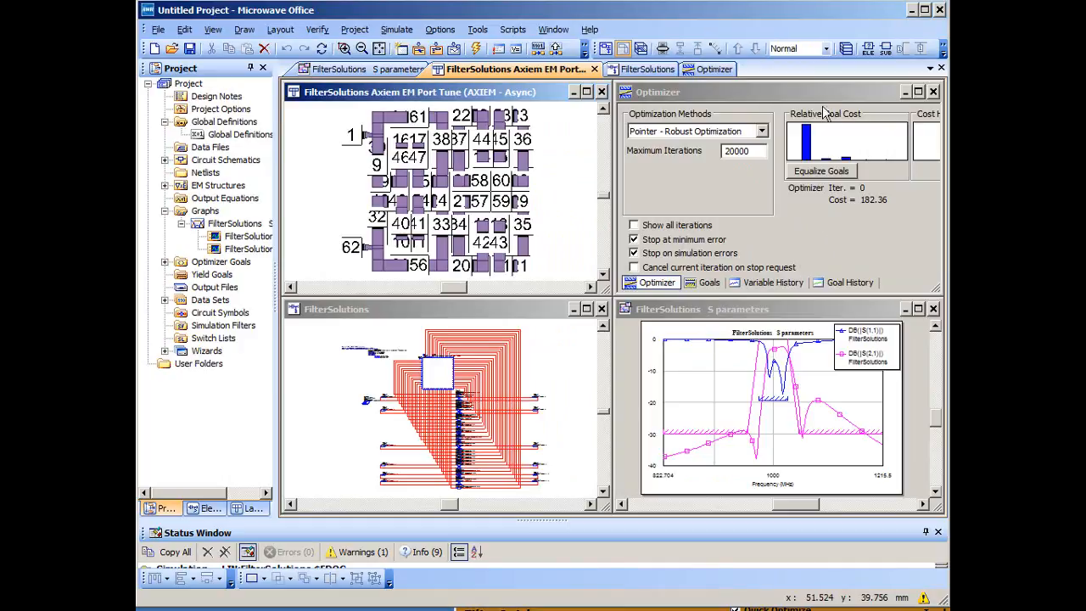
- Shift the Optimizer window's top edge upward and extend its bottom edge to uncover the run controls
{"action": "left_click_drag", "start_coordinate": [823, 95], "coordinate": [825, 81]}
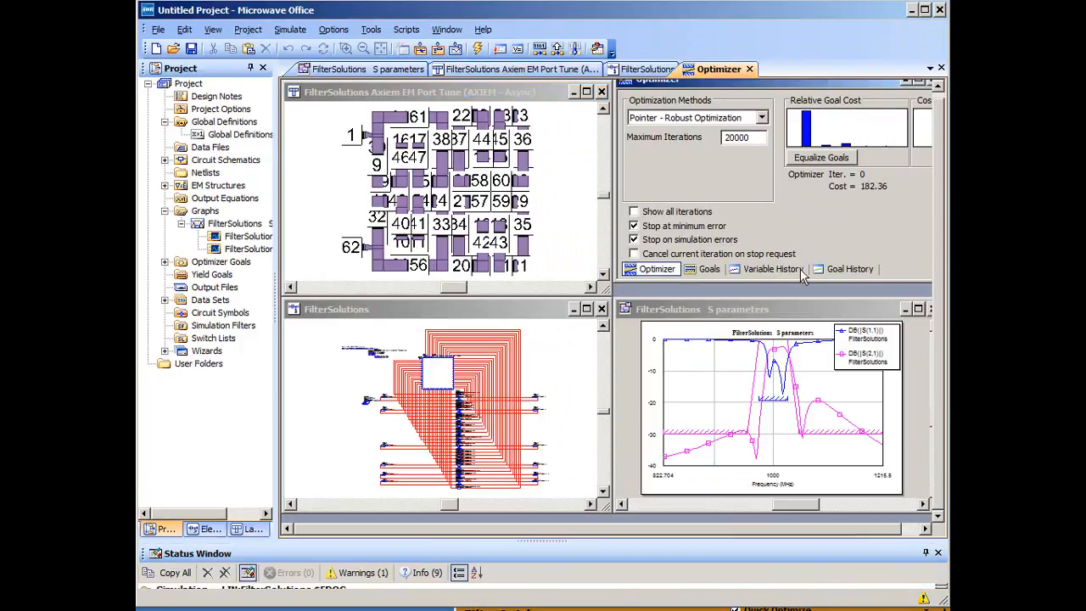
{"action": "left_click_drag", "start_coordinate": [805, 283], "coordinate": [807, 306]}
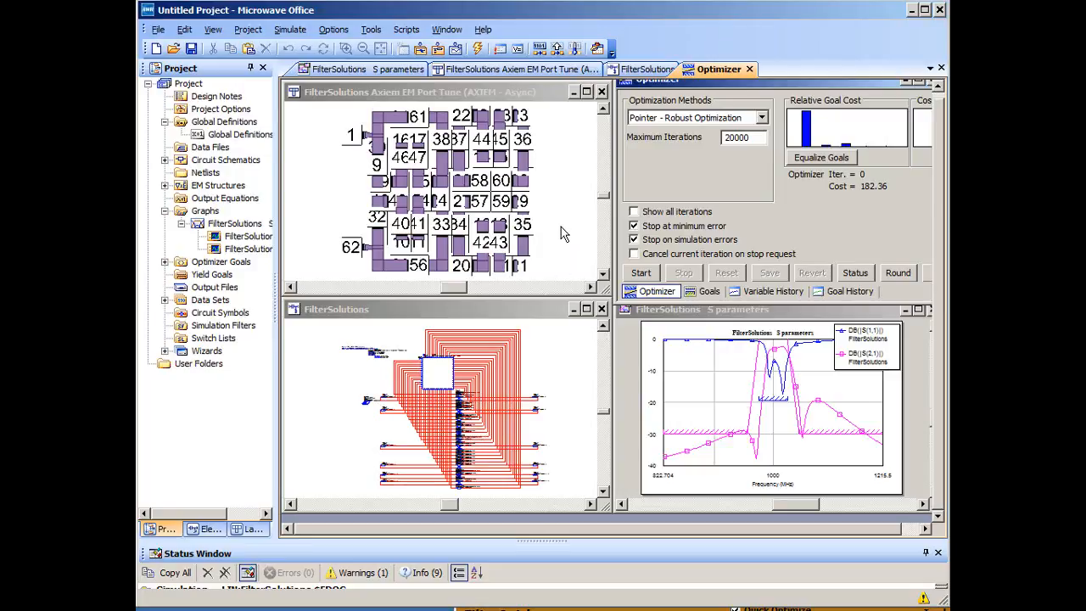
- Run the Pointer - Robust Optimization with 20000 maximum iterations and stop it after about 320 iterations
{"action": "left_click", "coordinate": [649, 276]}
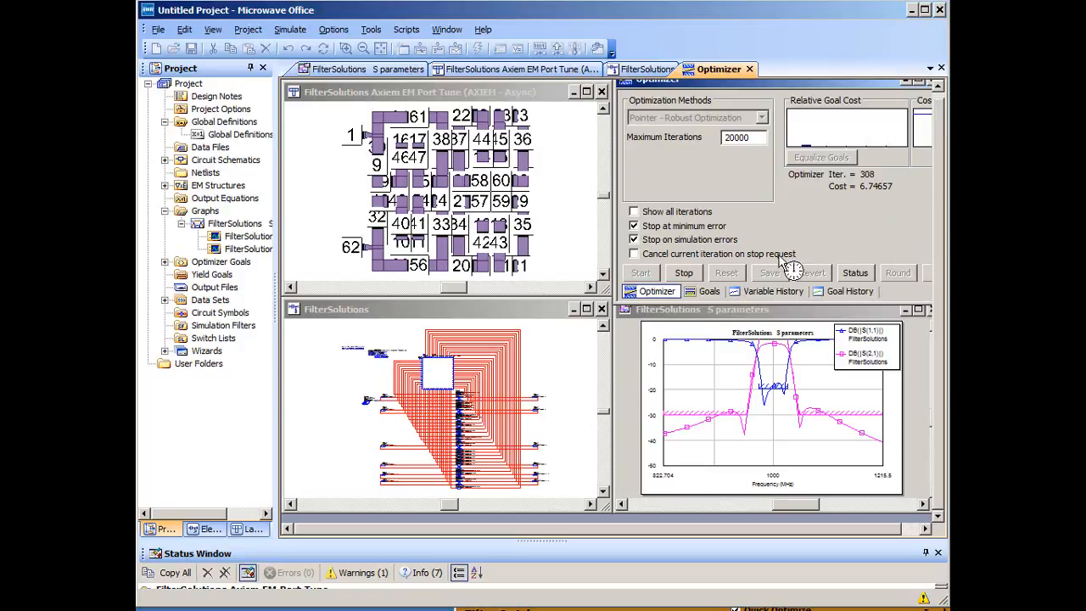
{"action": "left_click", "coordinate": [686, 273]}
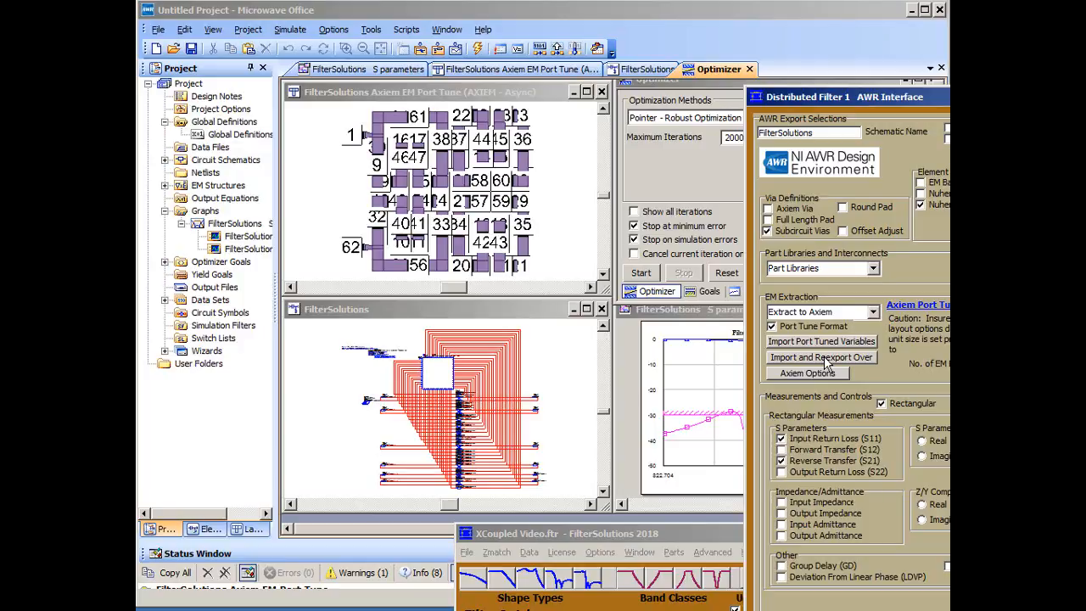
- Switch to the FilterSolutions AWR Interface, import the tuned variables and re-export over the existing design, and simulate it in Microwave Office
{"action": "left_click", "coordinate": [823, 358]}
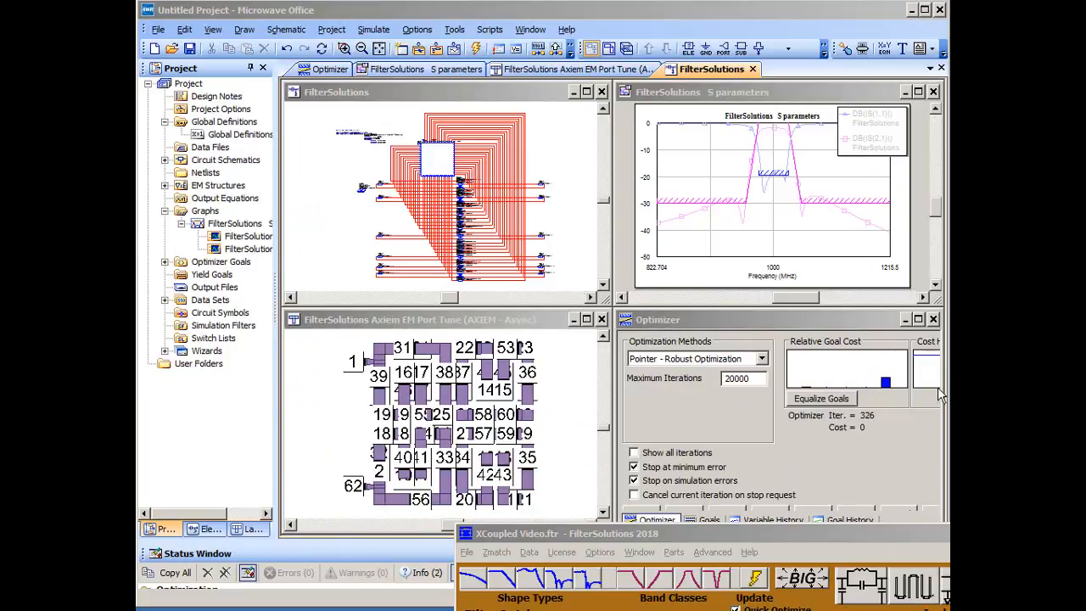
{"action": "left_click_drag", "start_coordinate": [883, 534], "coordinate": [882, 607]}
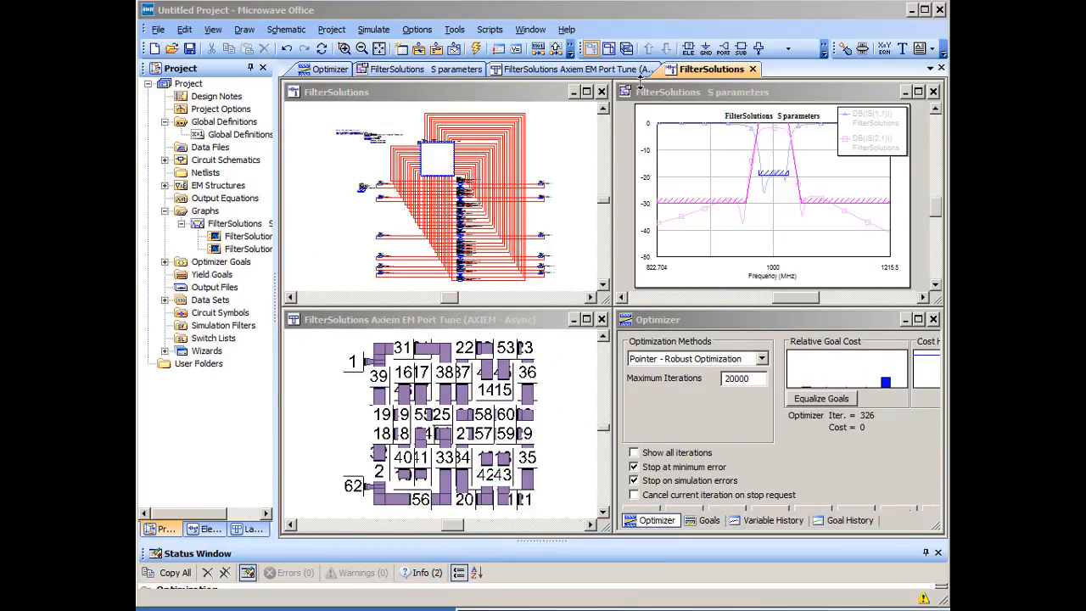
{"action": "left_click", "coordinate": [476, 49]}
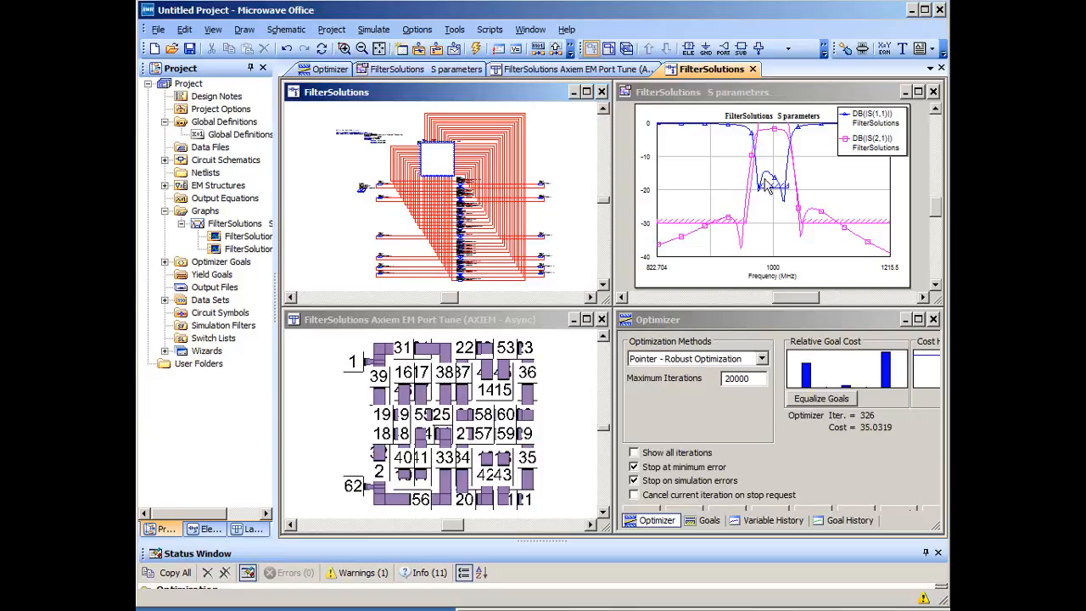
- Move and extend the Optimizer window to uncover its run controls, and run the optimization again, stopping after about 240 iterations
{"action": "left_click", "coordinate": [749, 322]}
{"action": "left_click_drag", "start_coordinate": [749, 322], "coordinate": [749, 290]}
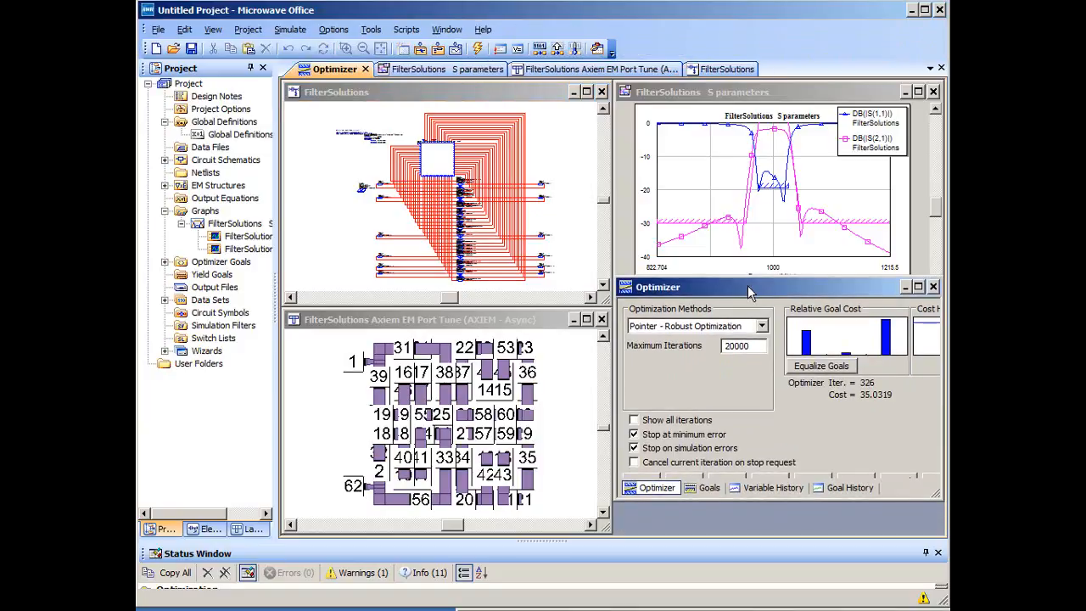
{"action": "left_click_drag", "start_coordinate": [716, 499], "coordinate": [717, 535]}
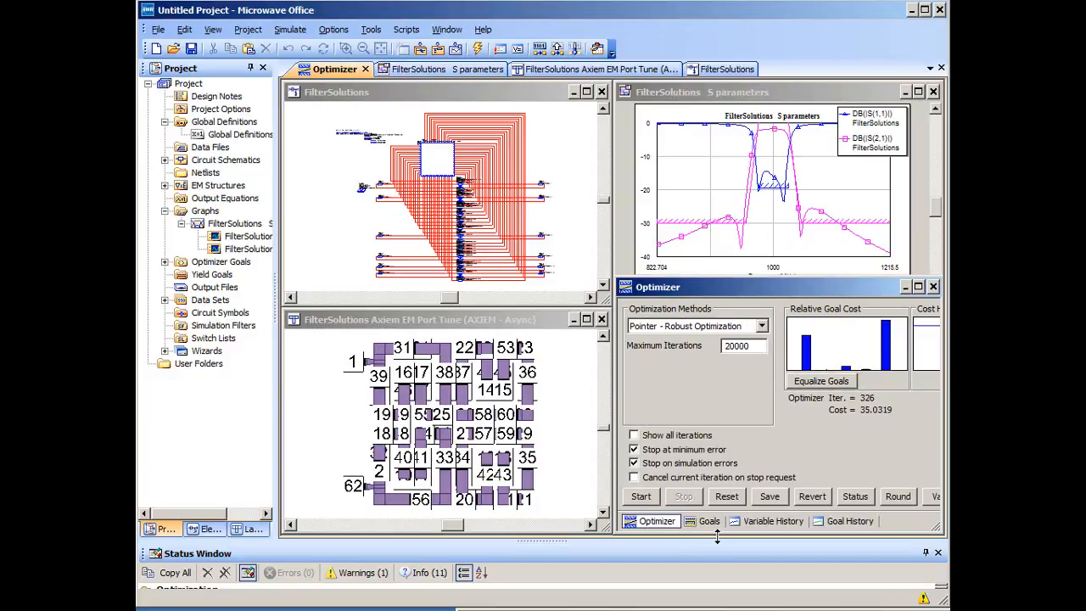
{"action": "left_click", "coordinate": [641, 497]}
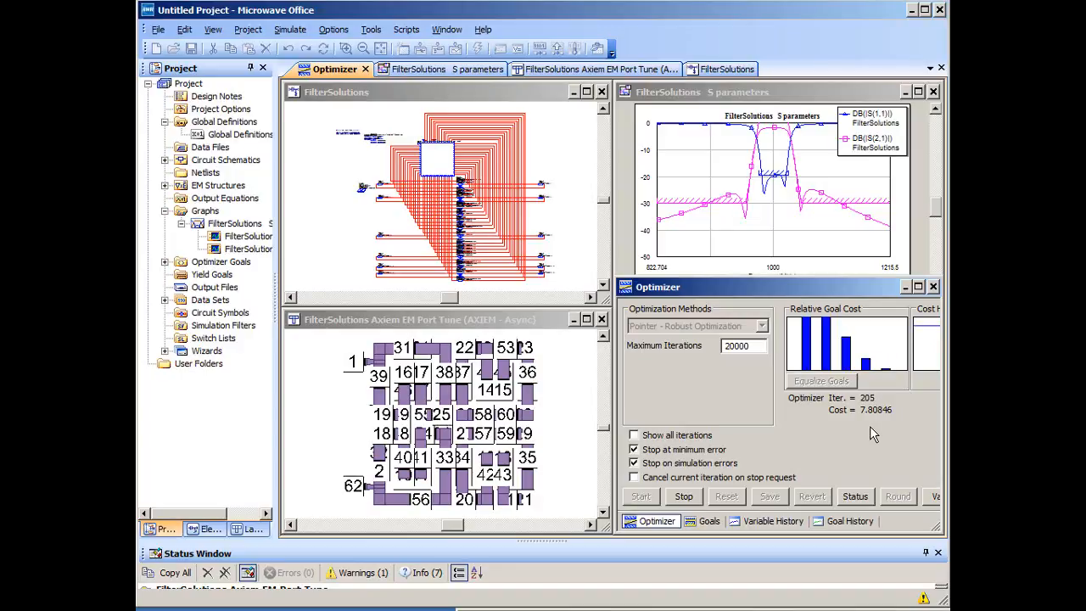
{"action": "left_click", "coordinate": [683, 498]}
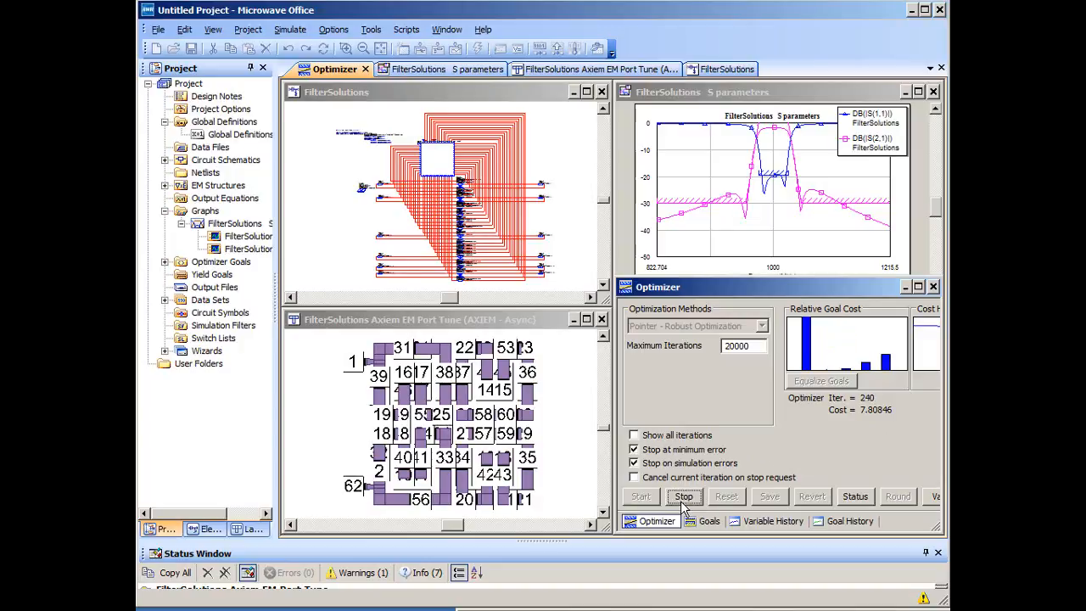
- Switch to the FilterSolutions AWR Interface, turn off Port Tune Format, and import the tuned variables and re-export over the design
{"action": "left_click_drag", "start_coordinate": [1085, 85], "coordinate": [899, 85]}
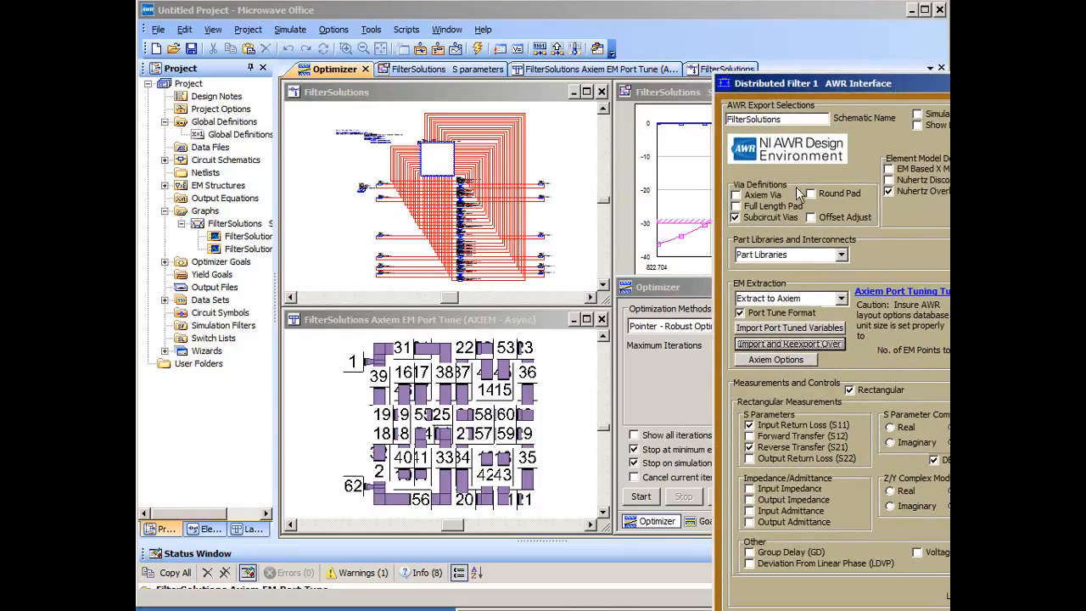
{"action": "left_click", "coordinate": [792, 312]}
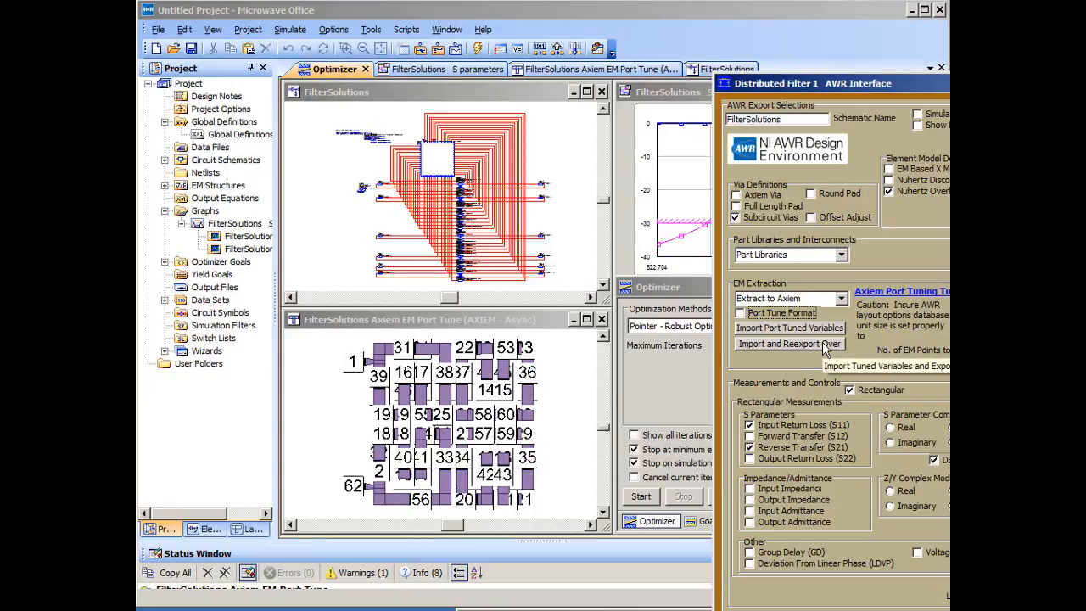
{"action": "left_click", "coordinate": [789, 344]}
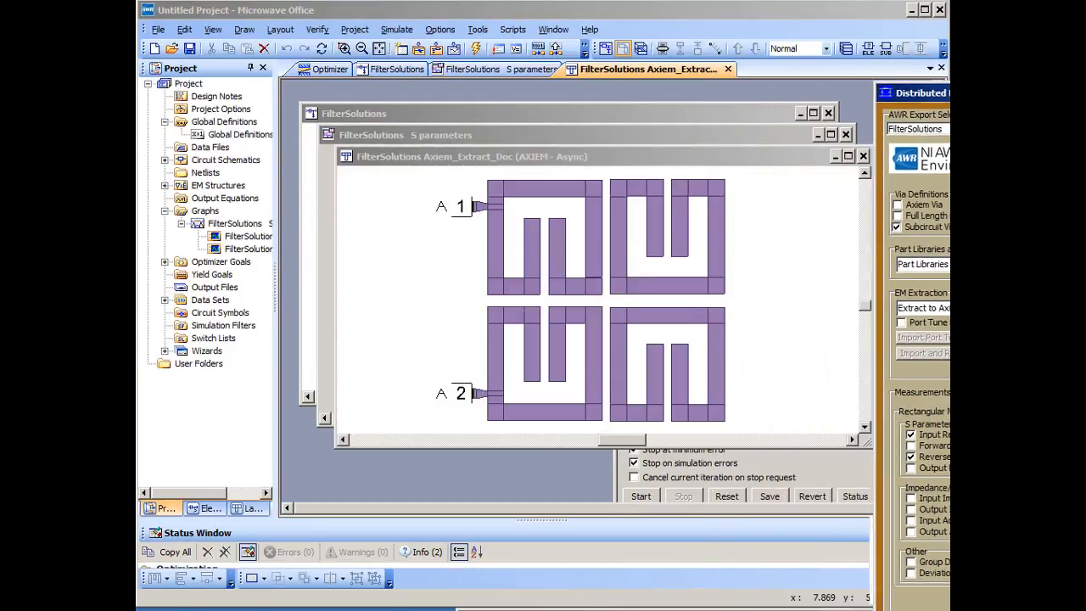
- Tile the open Microwave Office windows vertically and simulate the re-exported Axiem extraction
{"action": "left_click", "coordinate": [553, 30]}
{"action": "left_click", "coordinate": [563, 80]}
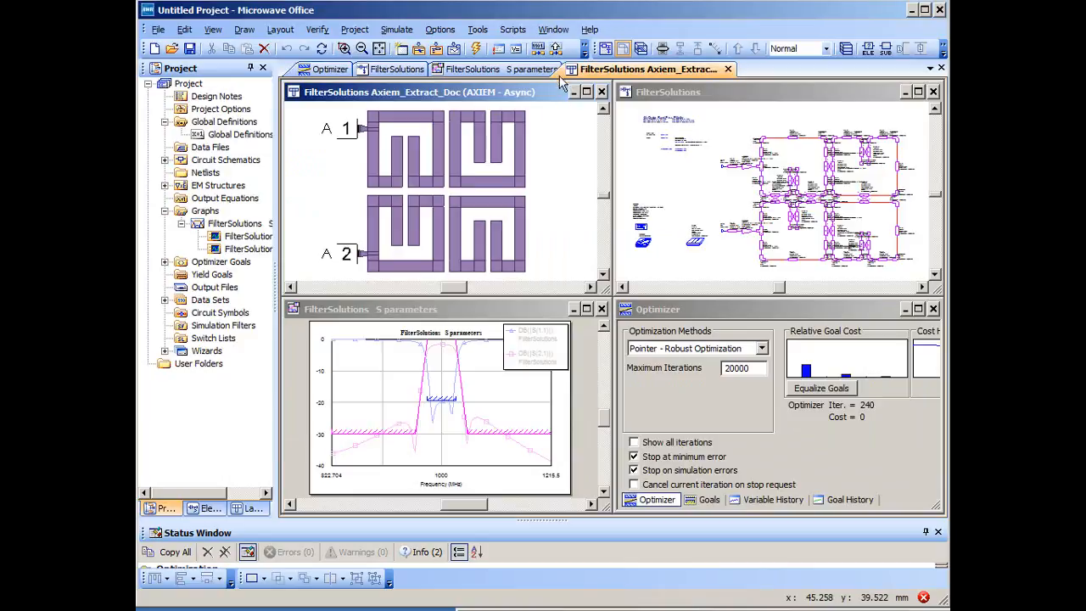
{"action": "left_click", "coordinate": [476, 49]}
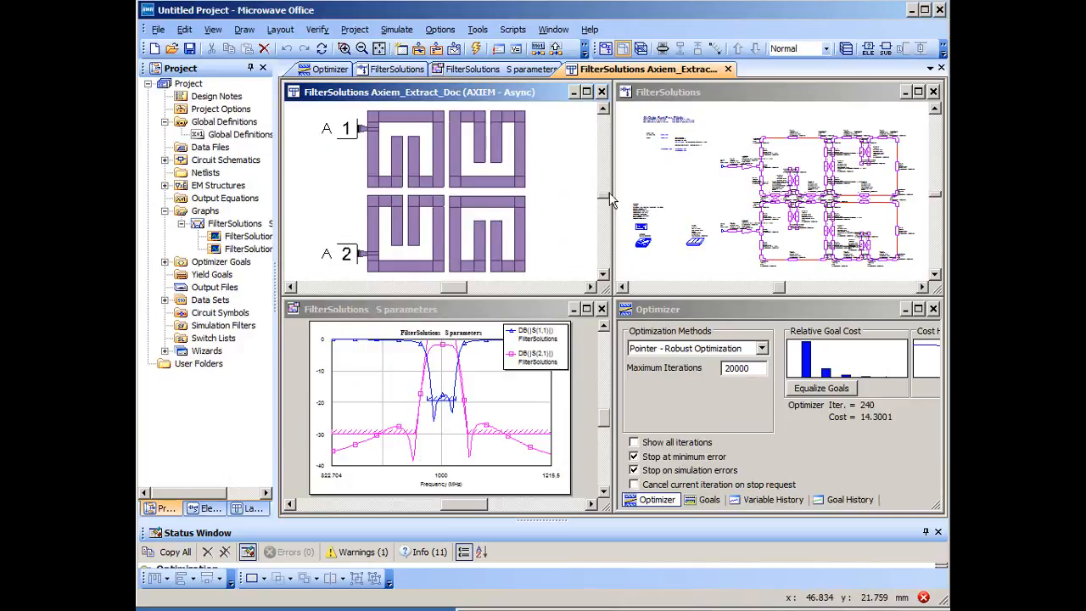
- Review the re-exported FilterSolutions schematic at full size, and return to the tiled arrangement
{"action": "left_click", "coordinate": [919, 92]}
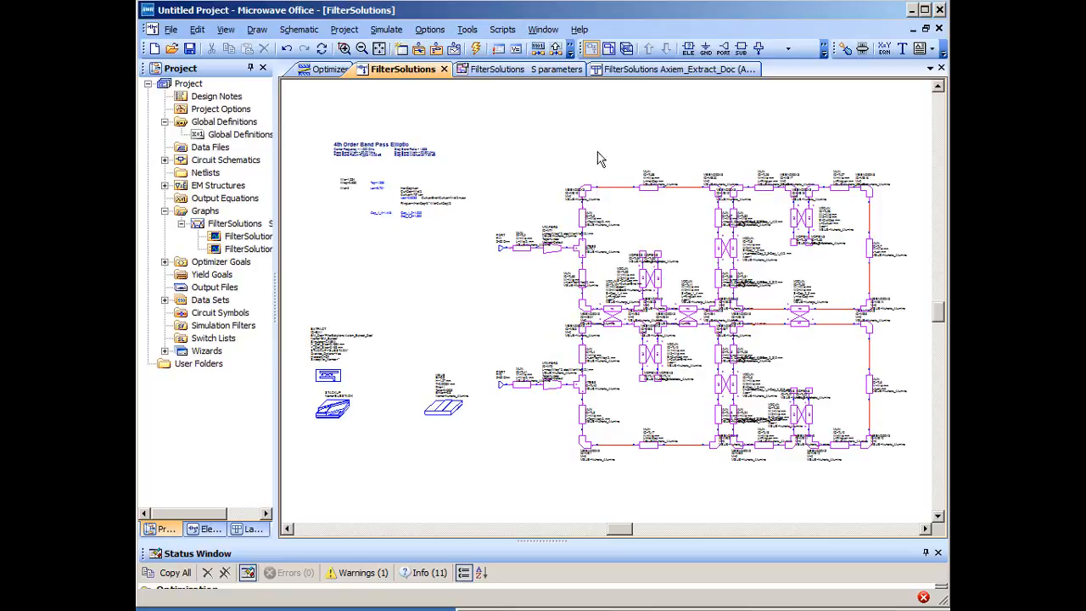
{"action": "left_click", "coordinate": [543, 31]}
{"action": "key", "text": "Escape"}
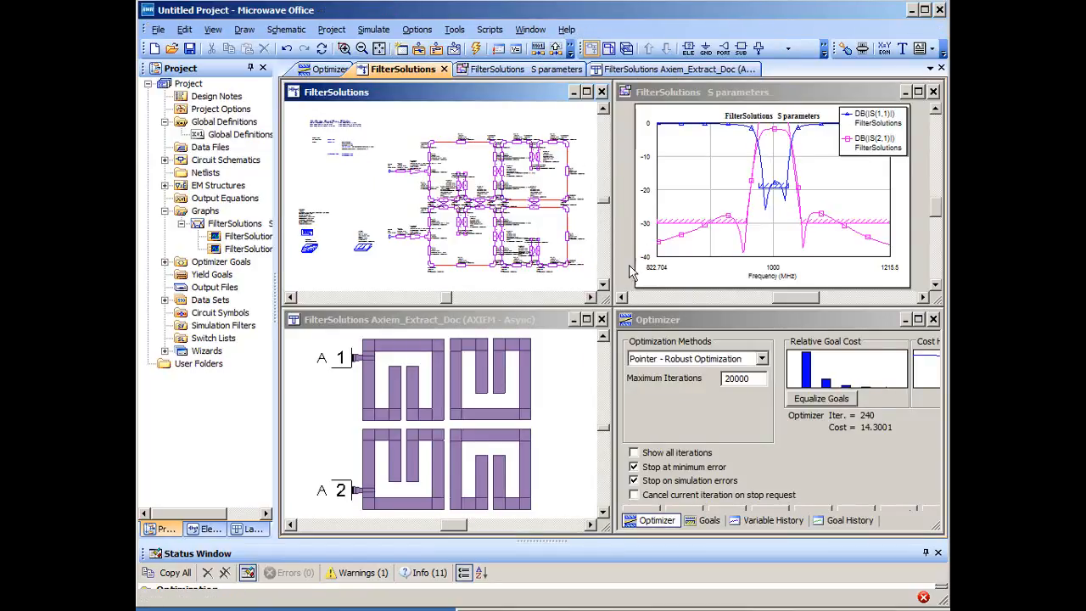
- Examine the S parameters graph at full size against the optimization goals, and restore the vertically tiled windows
{"action": "left_click", "coordinate": [918, 91]}
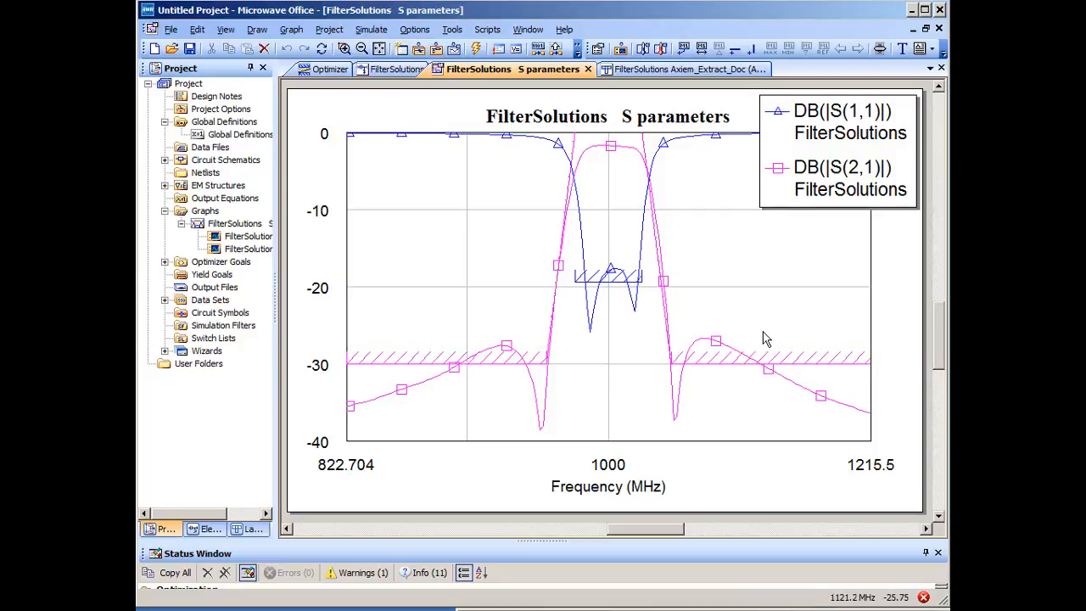
{"action": "left_click", "coordinate": [527, 30]}
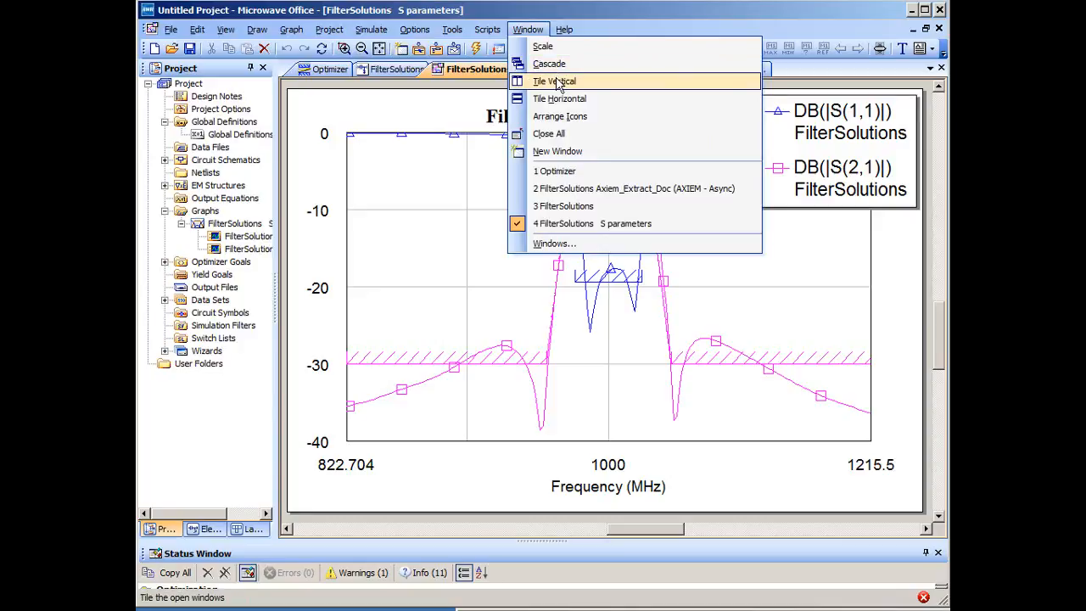
{"action": "left_click", "coordinate": [557, 82]}
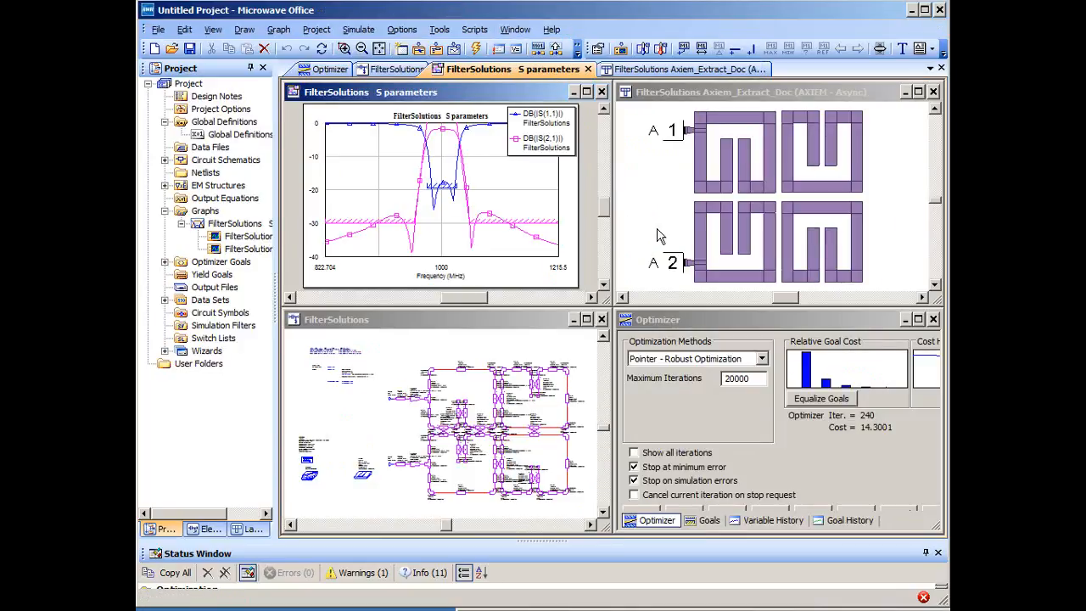